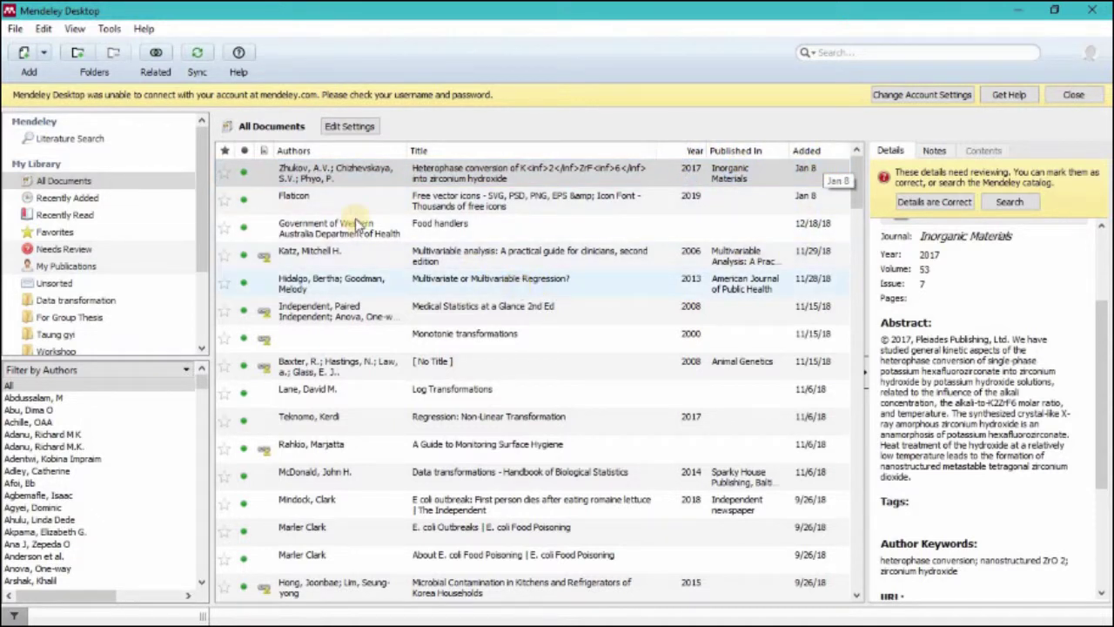
Step: Show details of the 2011 Food Control paper 'Food safety knowledge and practices among college female students'
{"action": "scroll", "coordinate": [538, 321], "scroll_direction": "down", "scroll_amount": 4}
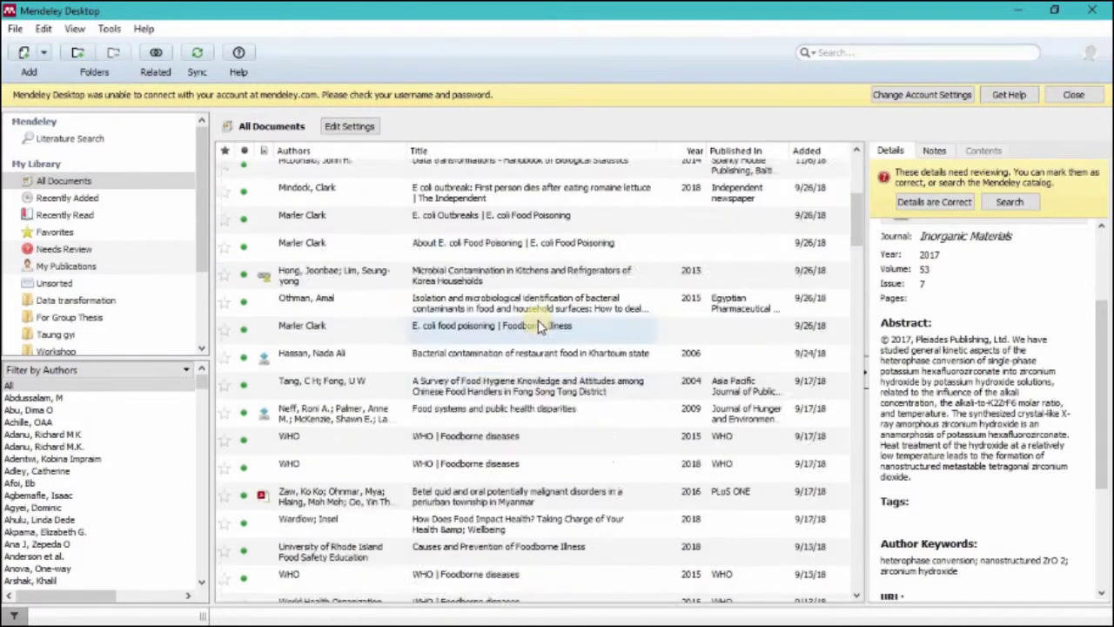
{"action": "scroll", "coordinate": [538, 325], "scroll_direction": "down", "scroll_amount": 5}
{"action": "scroll", "coordinate": [537, 357], "scroll_direction": "down", "scroll_amount": 5}
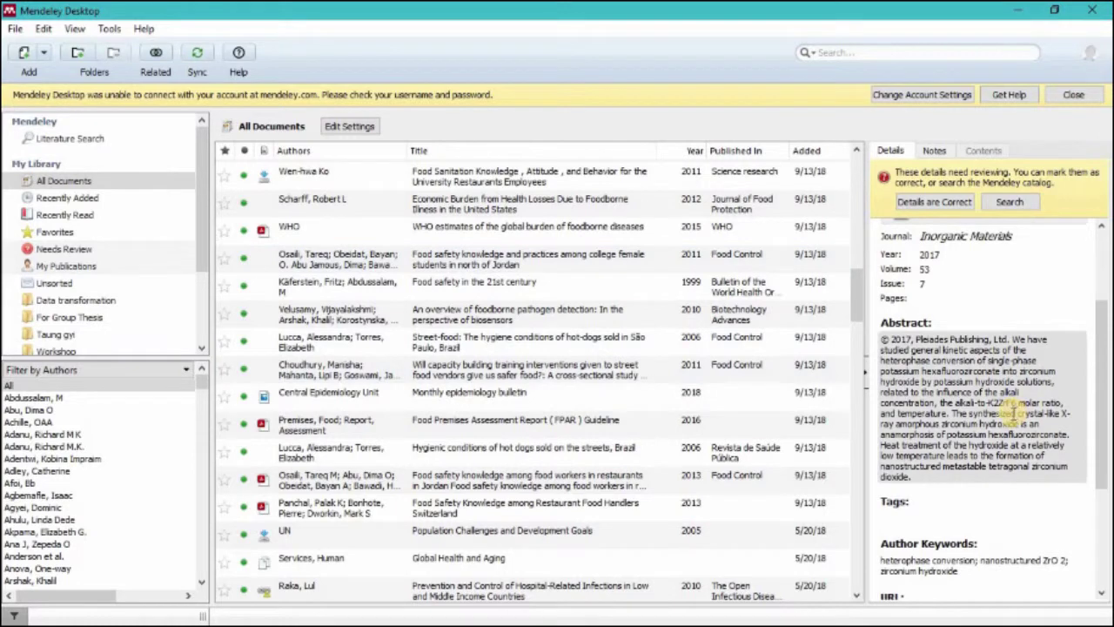
{"action": "scroll", "coordinate": [1014, 409], "scroll_direction": "up", "scroll_amount": 3}
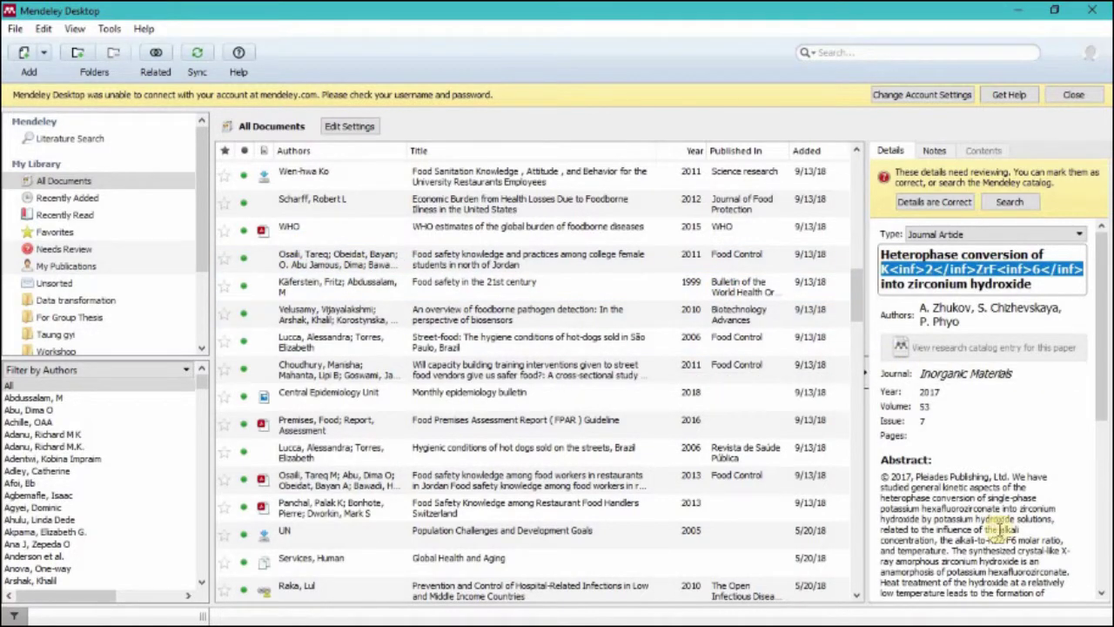
{"action": "left_click", "coordinate": [322, 270]}
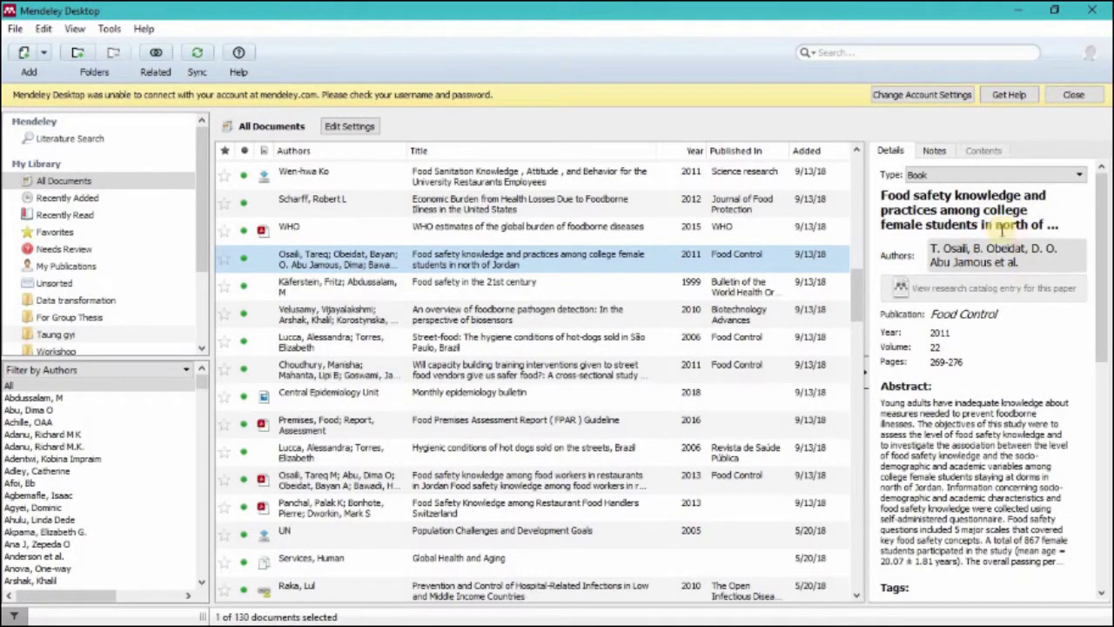
{"action": "left_click", "coordinate": [1034, 176]}
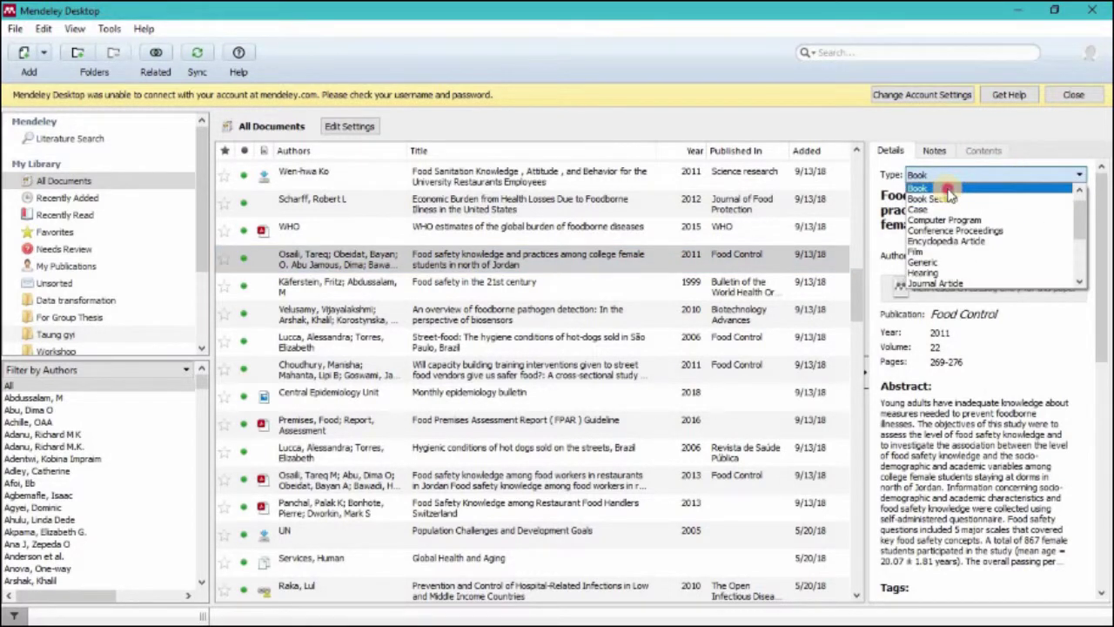
{"action": "left_click", "coordinate": [949, 187]}
{"action": "left_click", "coordinate": [1064, 175]}
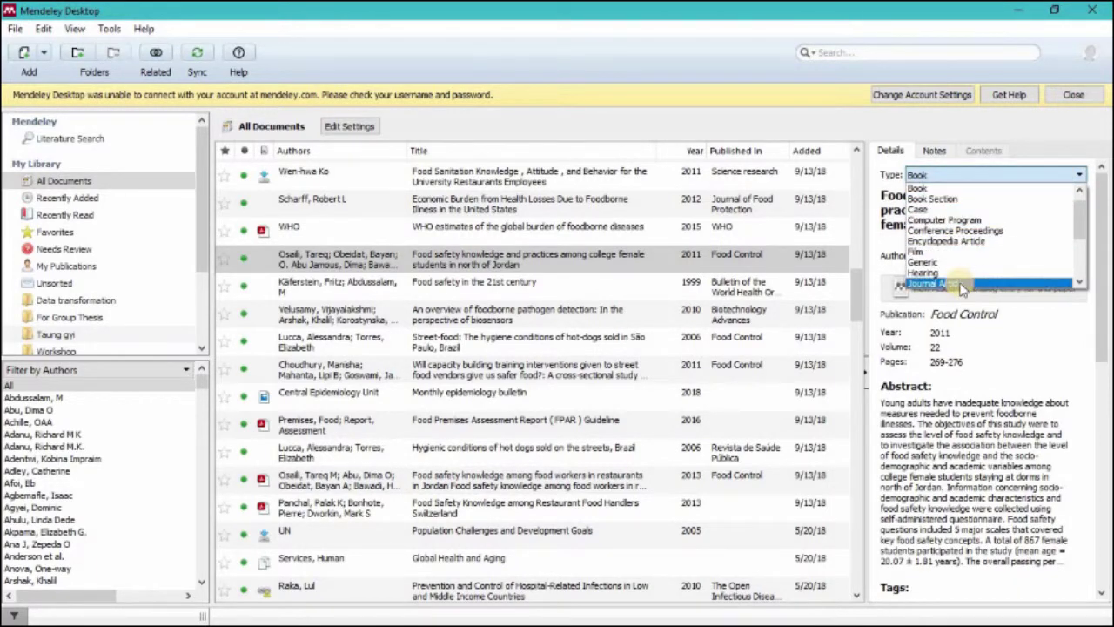
{"action": "left_click", "coordinate": [962, 284]}
{"action": "left_click", "coordinate": [1045, 175]}
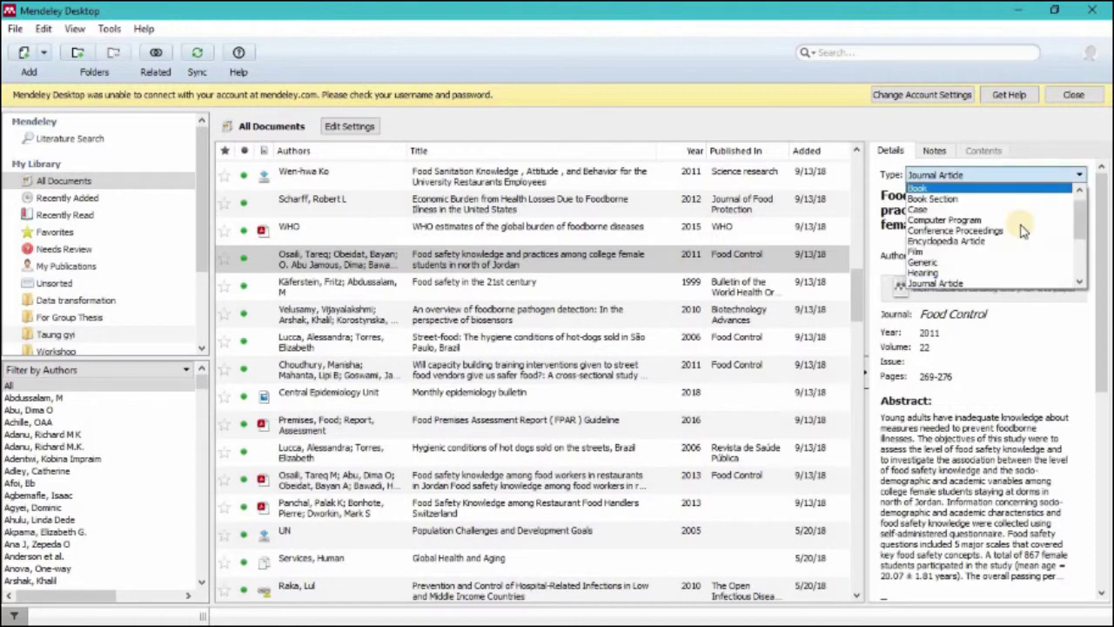
{"action": "scroll", "coordinate": [1023, 230], "scroll_direction": "down", "scroll_amount": 4}
{"action": "left_click", "coordinate": [1018, 258]}
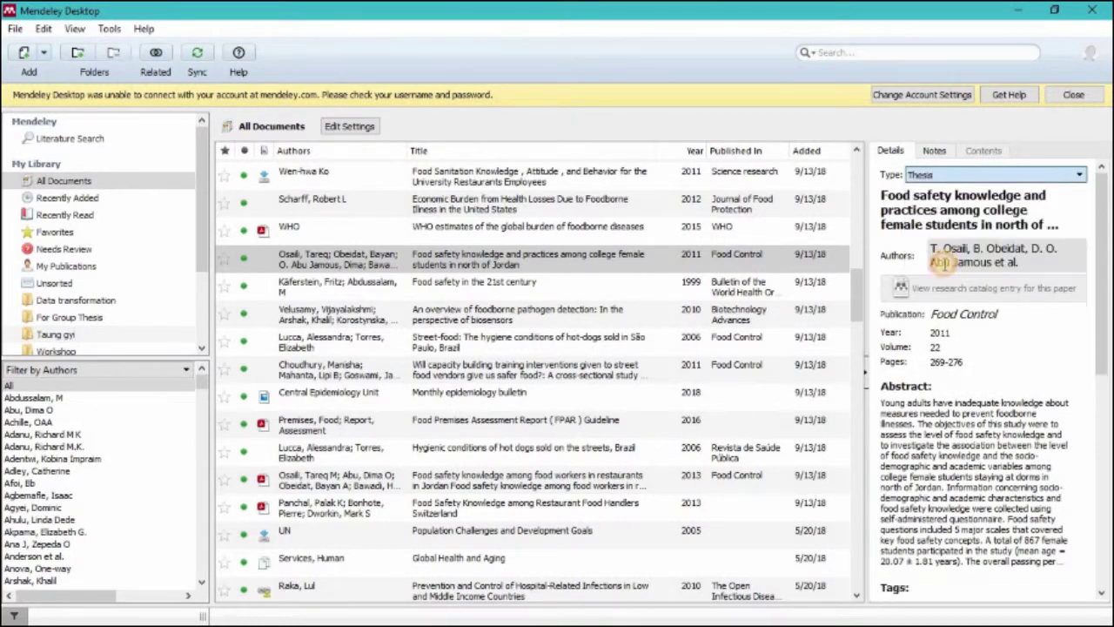
{"action": "left_click", "coordinate": [1065, 178]}
{"action": "scroll", "coordinate": [1032, 223], "scroll_direction": "up", "scroll_amount": 5}
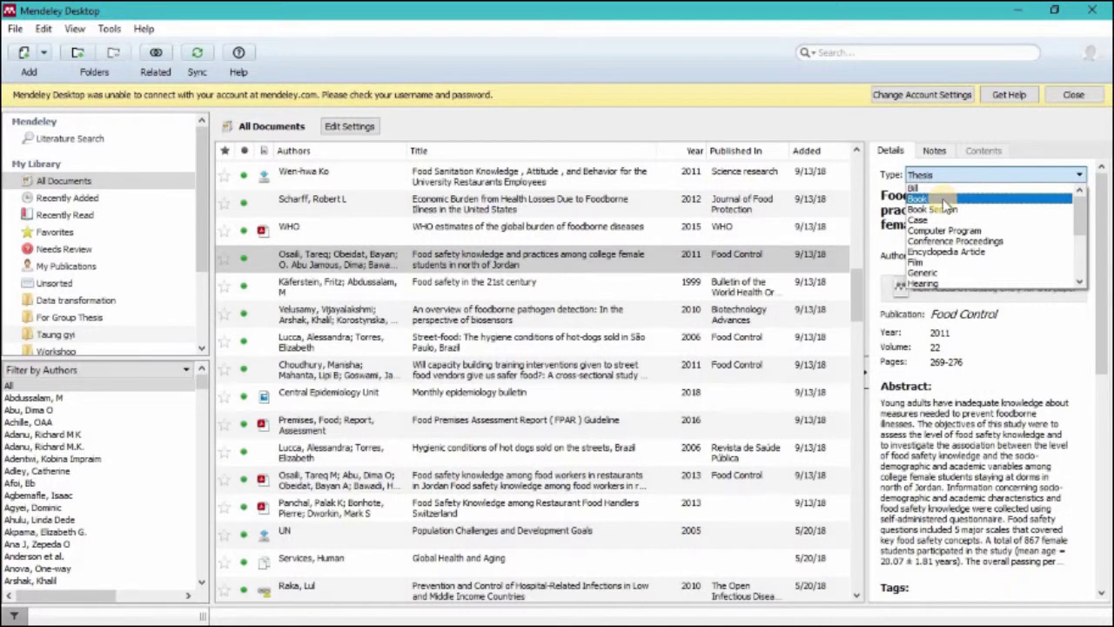
{"action": "left_click", "coordinate": [943, 201]}
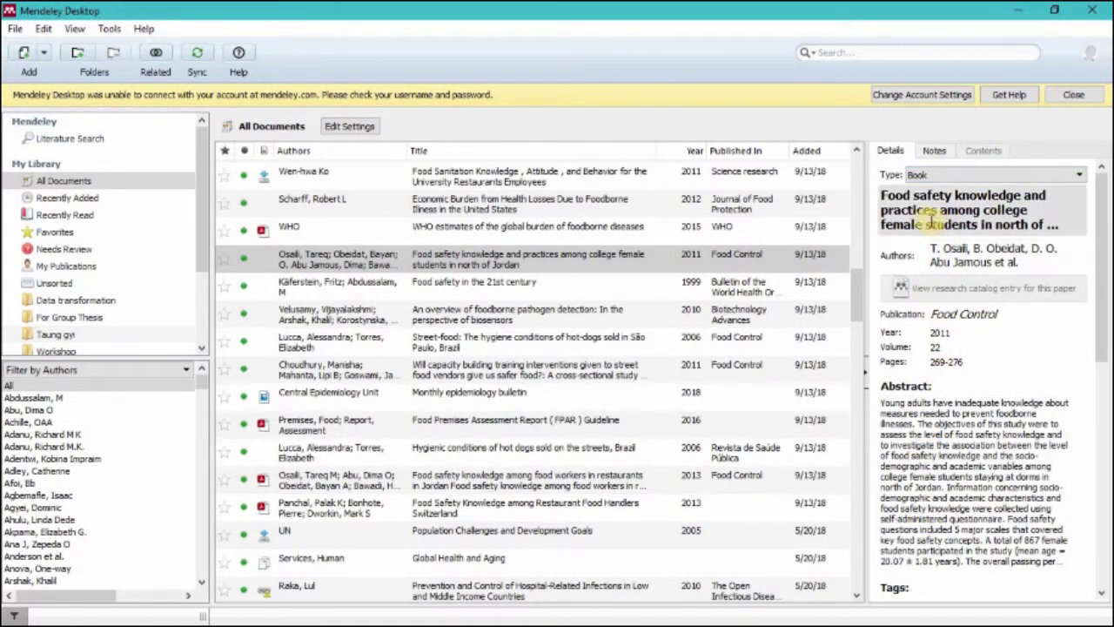
{"action": "left_click", "coordinate": [886, 197]}
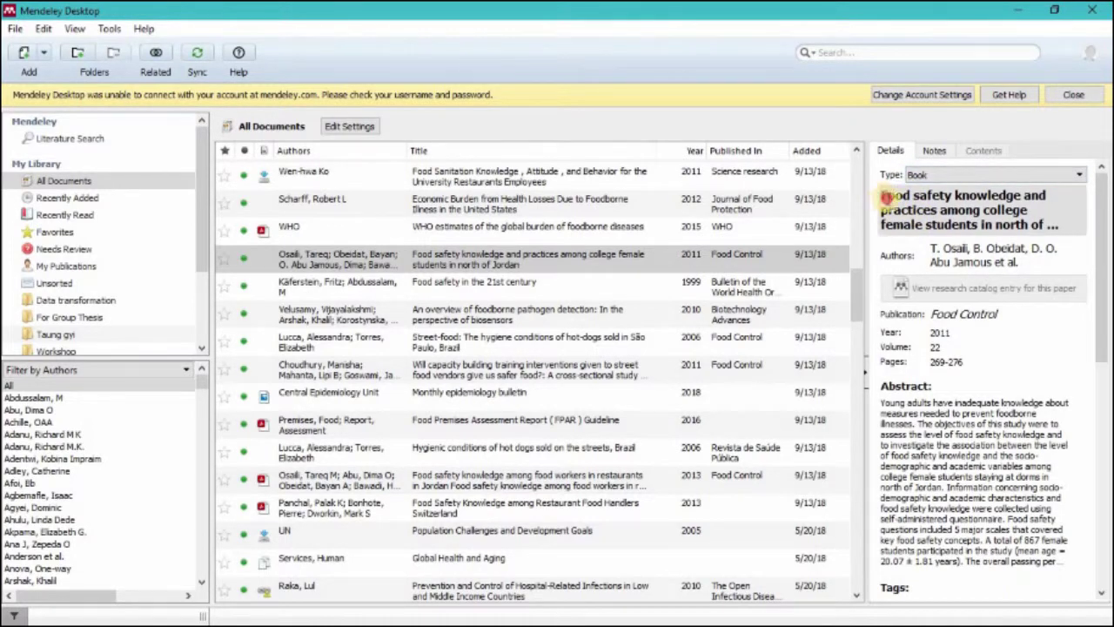
{"action": "left_click", "coordinate": [935, 249]}
{"action": "left_click", "coordinate": [931, 392]}
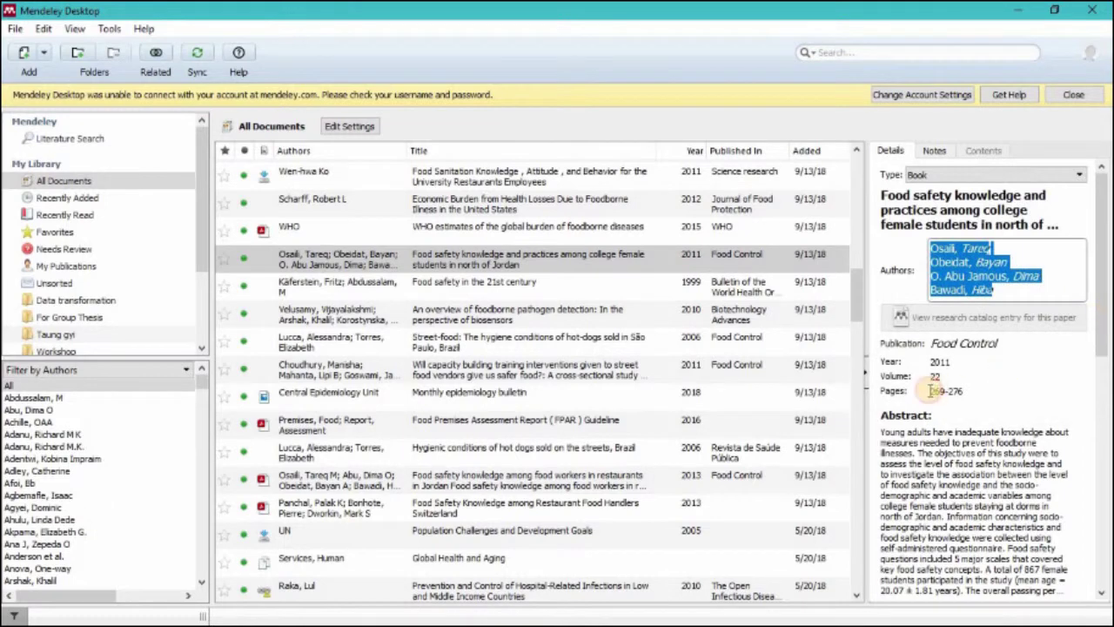
{"action": "left_click", "coordinate": [936, 344]}
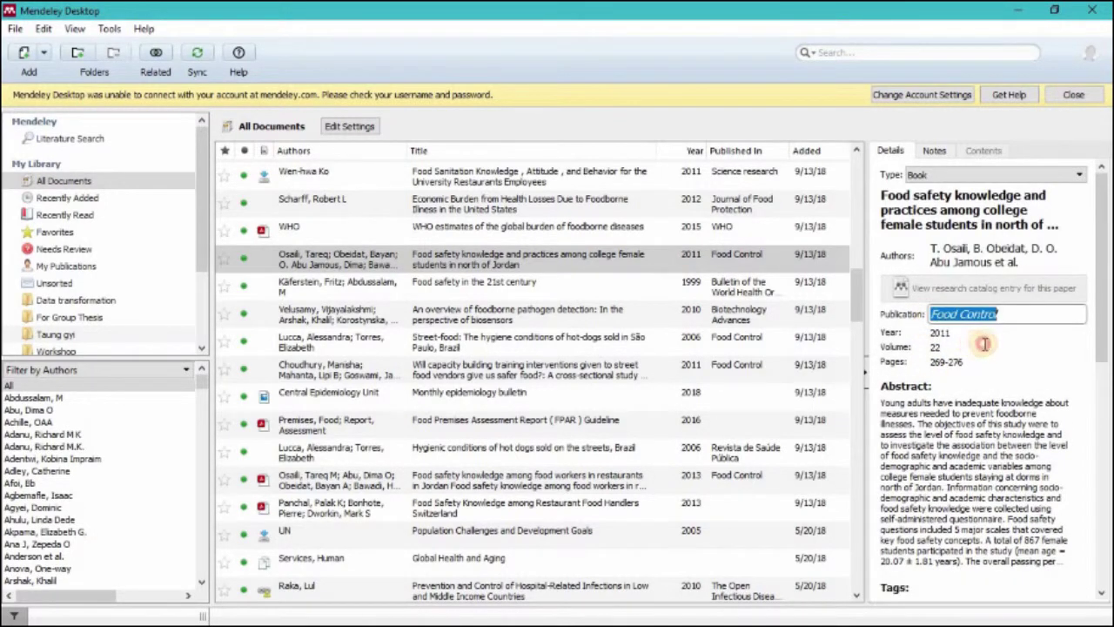
{"action": "left_click", "coordinate": [938, 334]}
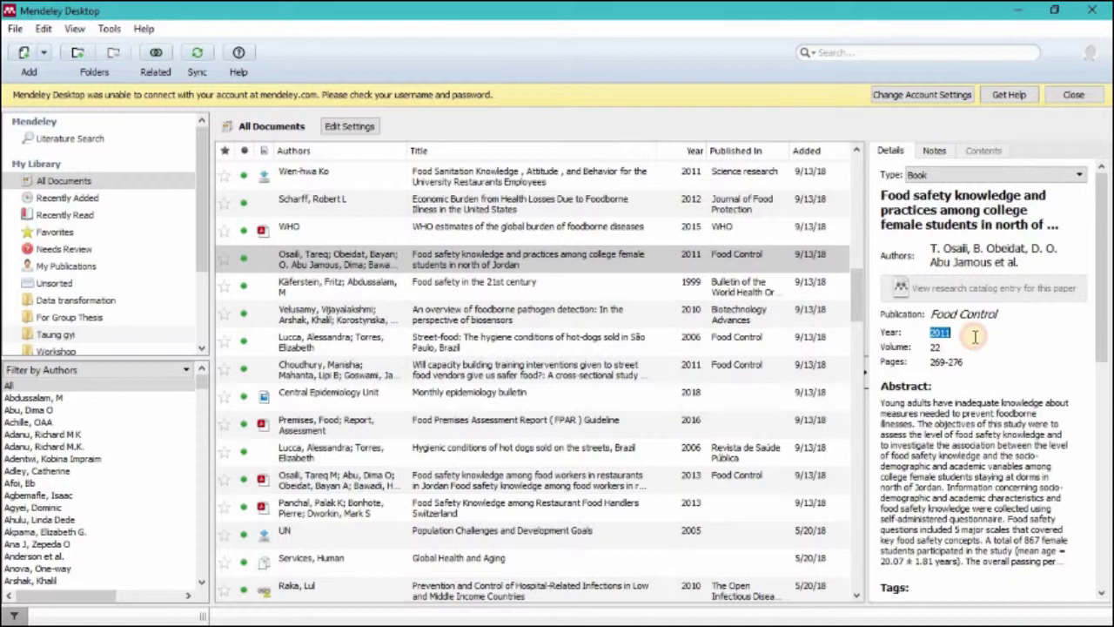
{"action": "left_click", "coordinate": [929, 346]}
{"action": "left_click", "coordinate": [932, 361]}
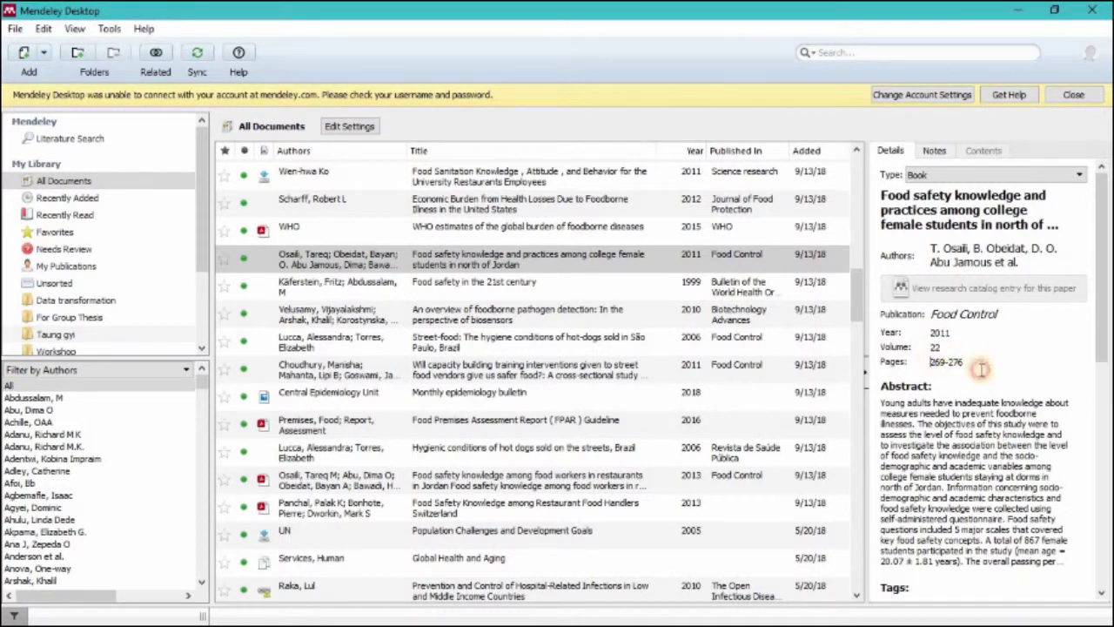
{"action": "triple_click", "coordinate": [989, 373]}
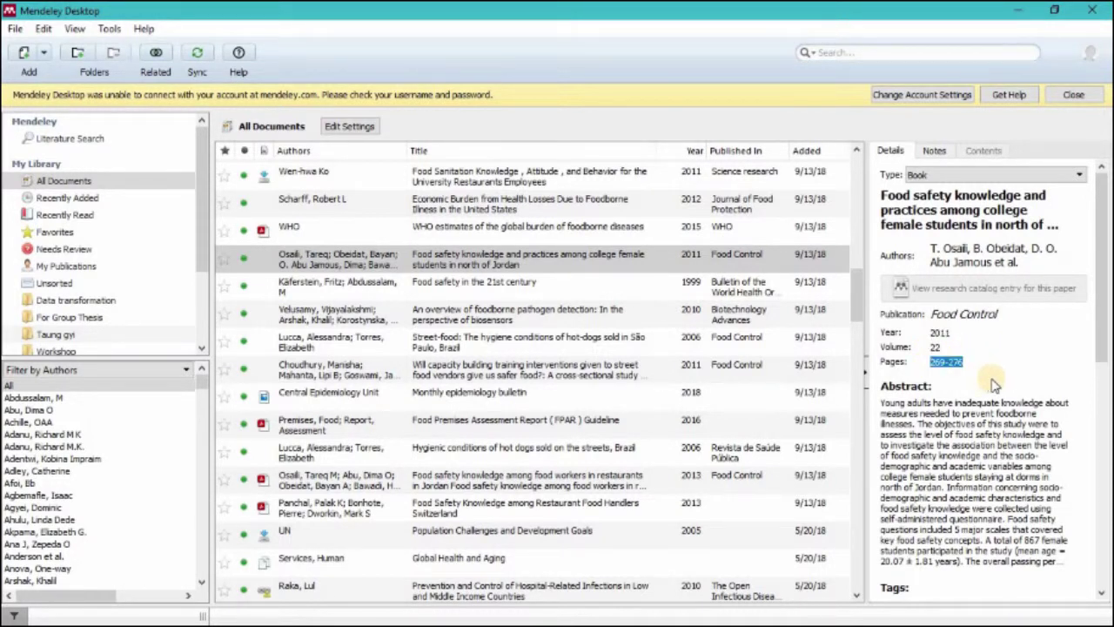
{"action": "left_click", "coordinate": [983, 413]}
{"action": "left_click_drag", "start_coordinate": [881, 402], "coordinate": [1102, 620]}
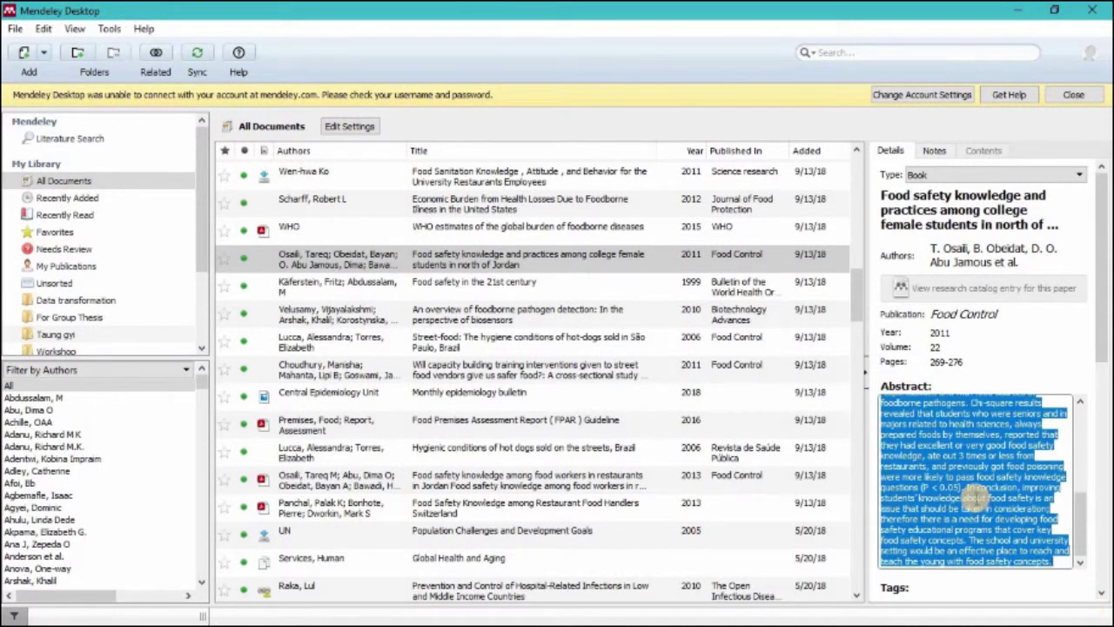
{"action": "scroll", "coordinate": [1009, 493], "scroll_direction": "down", "scroll_amount": 3}
{"action": "scroll", "coordinate": [1039, 482], "scroll_direction": "up", "scroll_amount": 10}
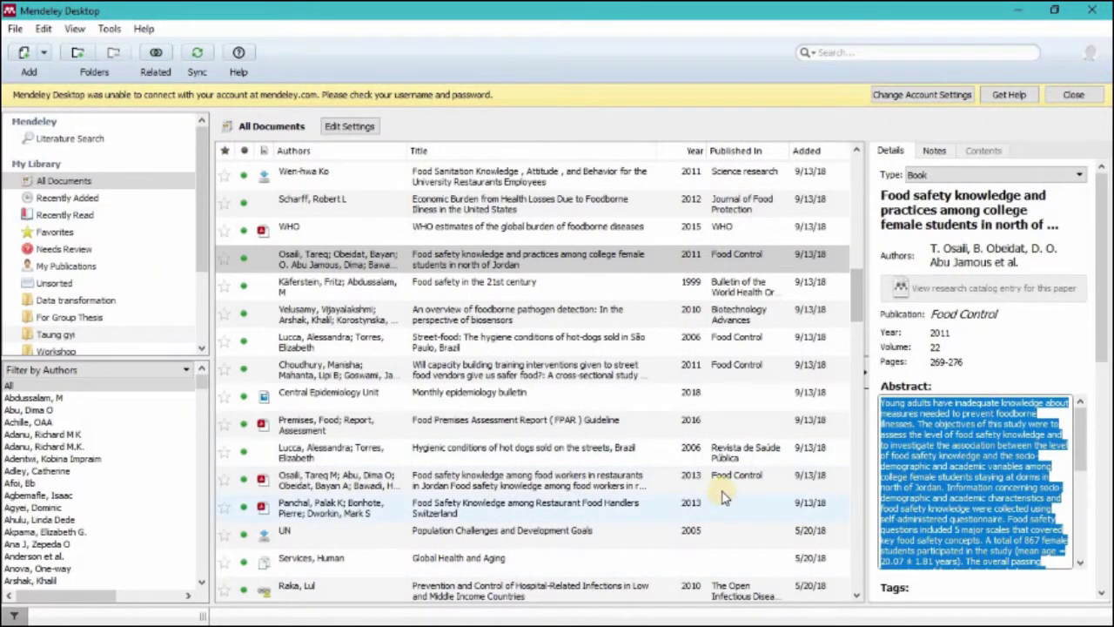
{"action": "key", "text": "super+d"}
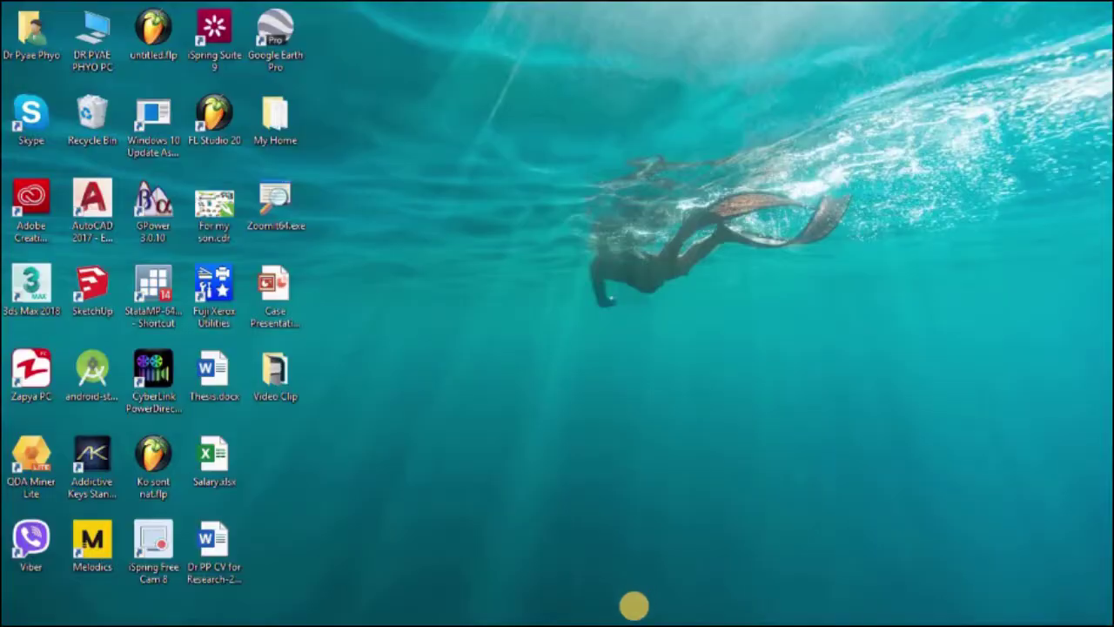
{"action": "mouse_move", "coordinate": [628, 613]}
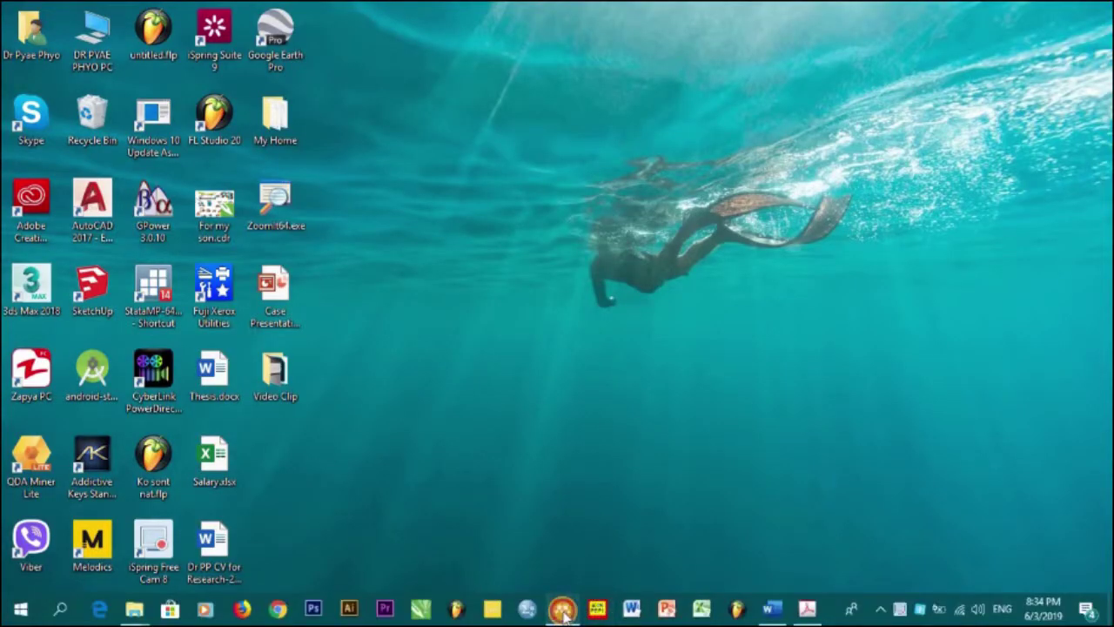
{"action": "left_click", "coordinate": [562, 607]}
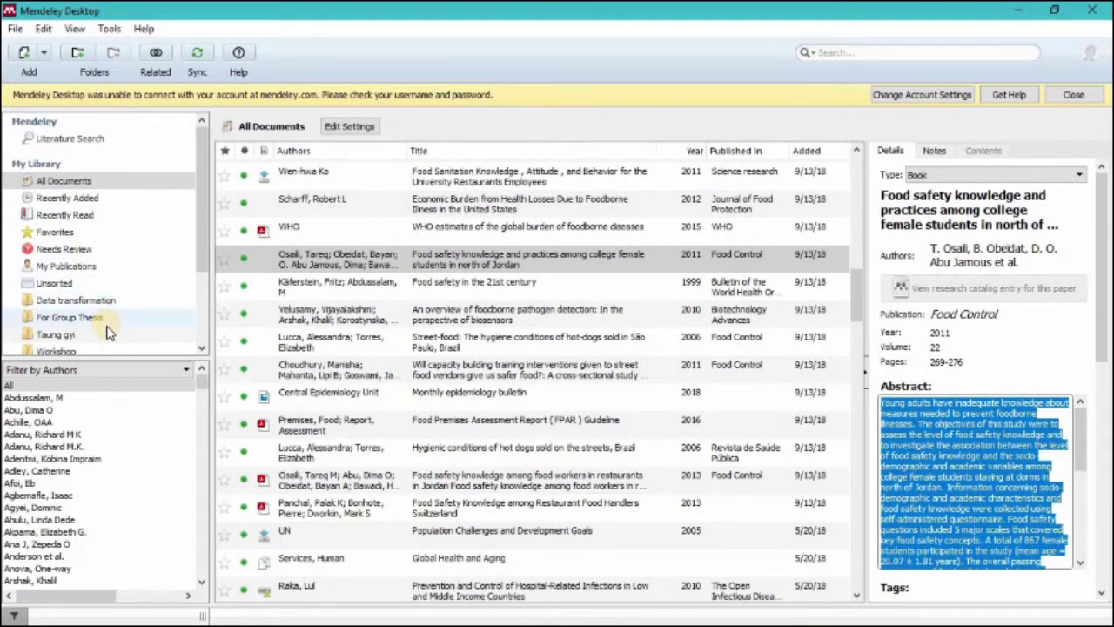
Step: Create a new library folder named with the user's full name
{"action": "scroll", "coordinate": [109, 332], "scroll_direction": "down", "scroll_amount": 2}
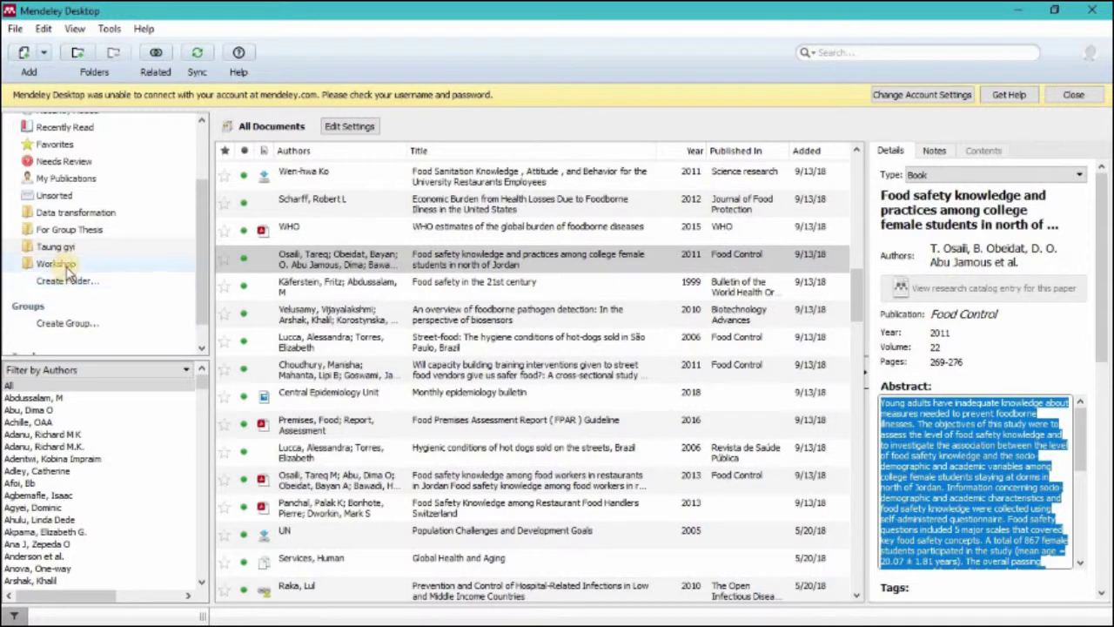
{"action": "scroll", "coordinate": [67, 268], "scroll_direction": "down", "scroll_amount": 1}
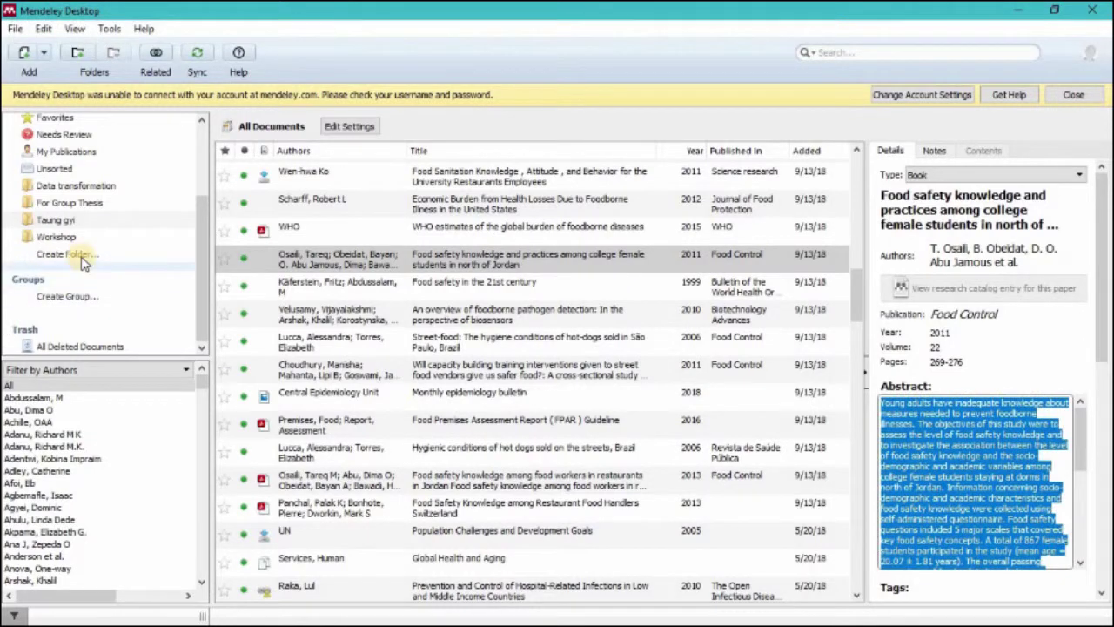
{"action": "left_click", "coordinate": [162, 252]}
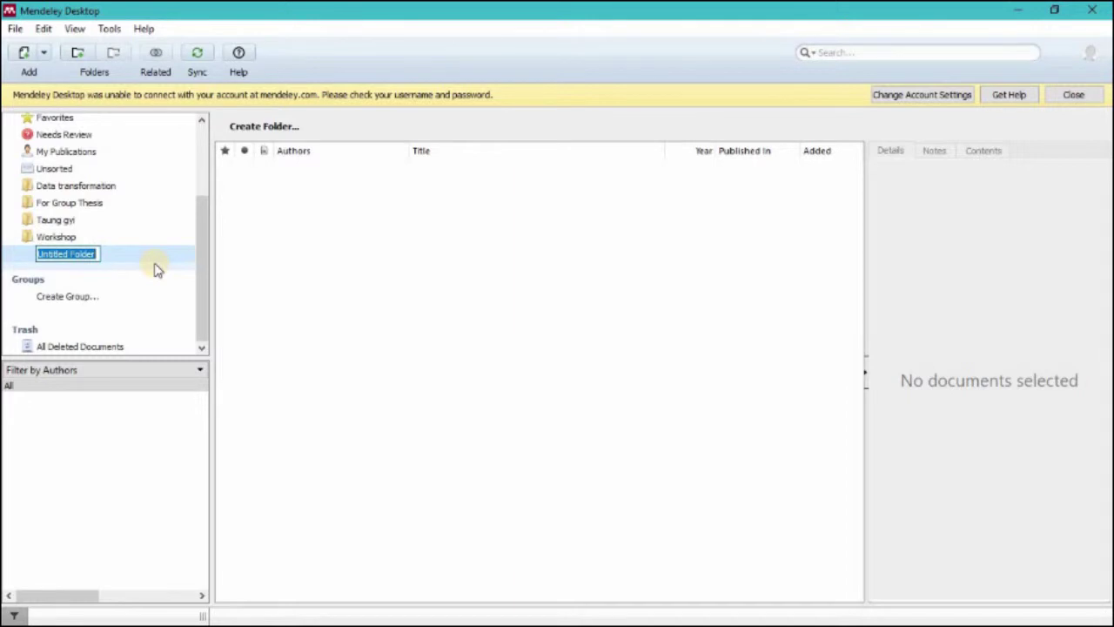
{"action": "type", "text": "Dr Pyae Phyo"}
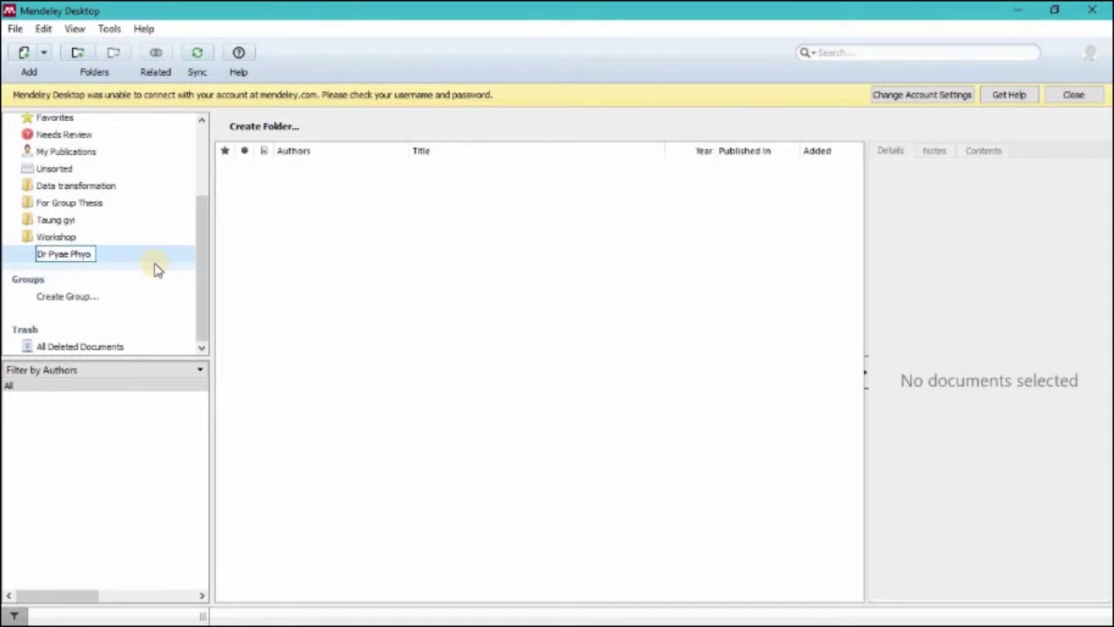
{"action": "key", "text": "Return"}
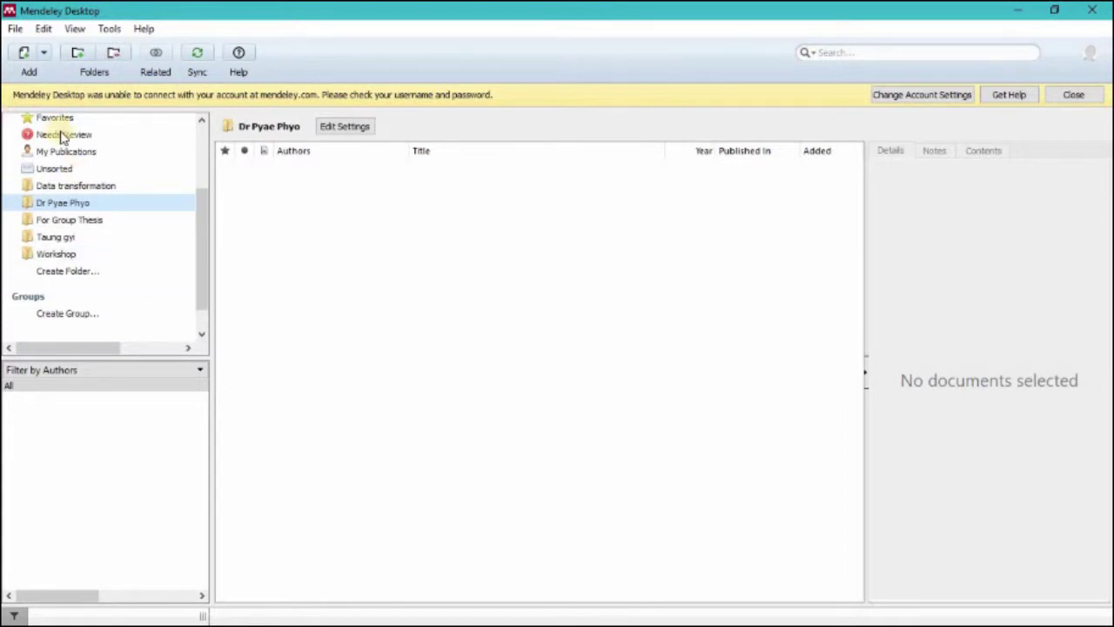
Step: Open the new empty folder and display the File menu commands
{"action": "left_click", "coordinate": [92, 207]}
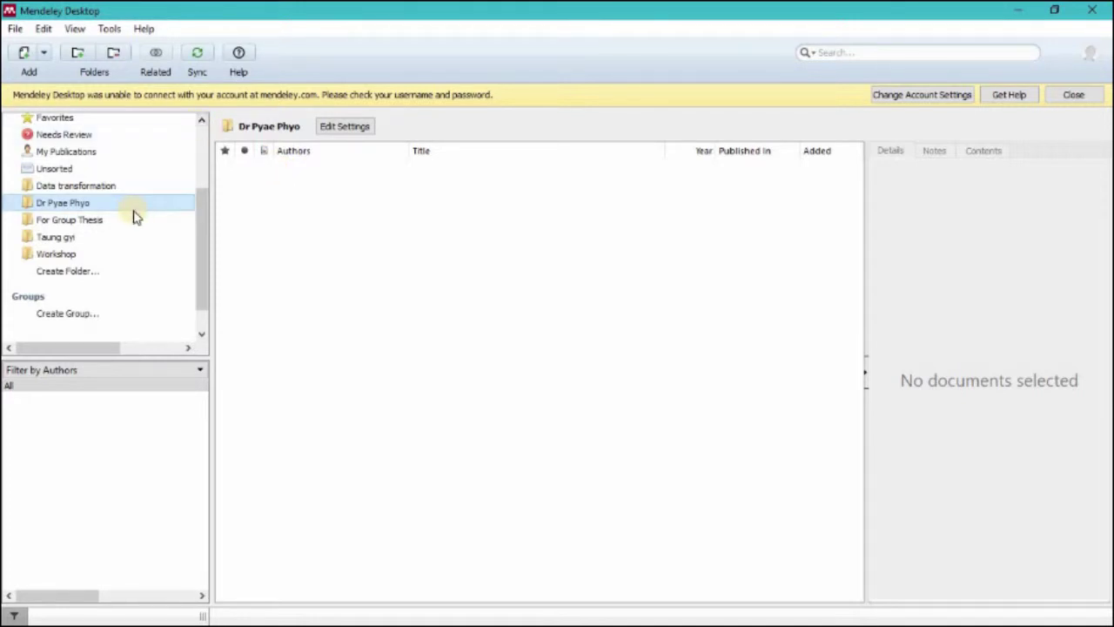
{"action": "scroll", "coordinate": [135, 215], "scroll_direction": "up", "scroll_amount": 1}
{"action": "scroll", "coordinate": [135, 216], "scroll_direction": "up", "scroll_amount": 2}
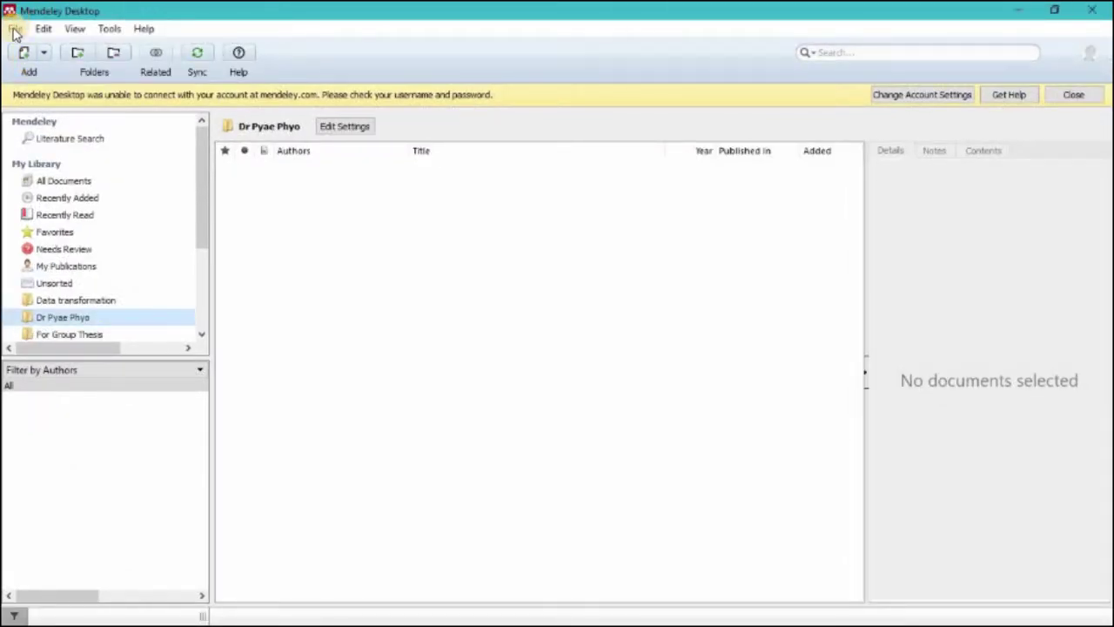
{"action": "left_click", "coordinate": [12, 28]}
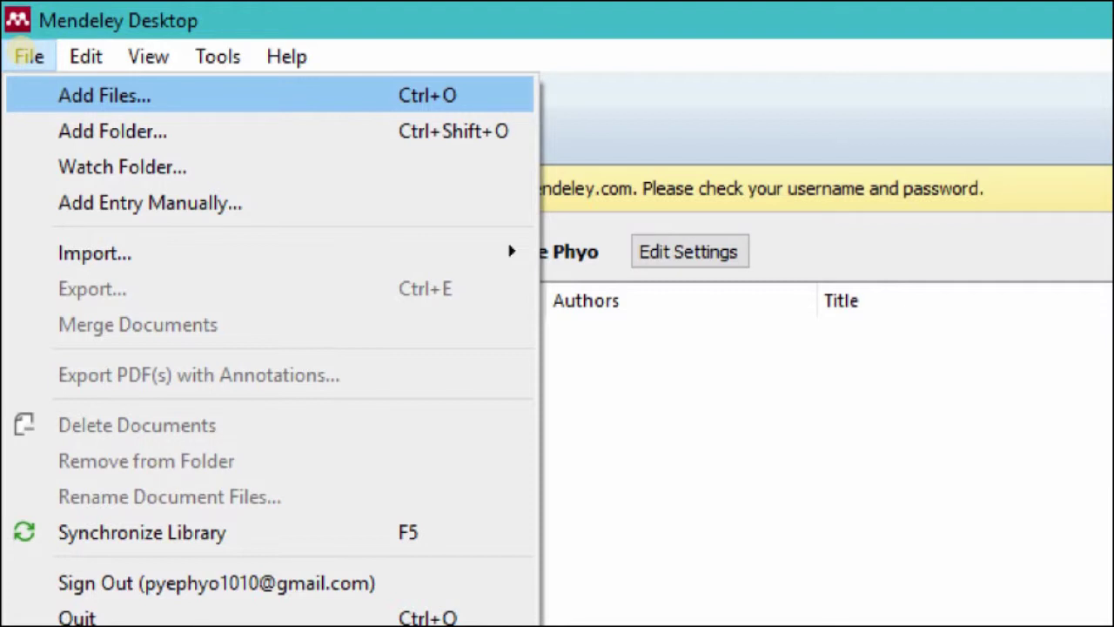
Step: Dismiss the File menu and show the Add button's import options
{"action": "left_click", "coordinate": [24, 54]}
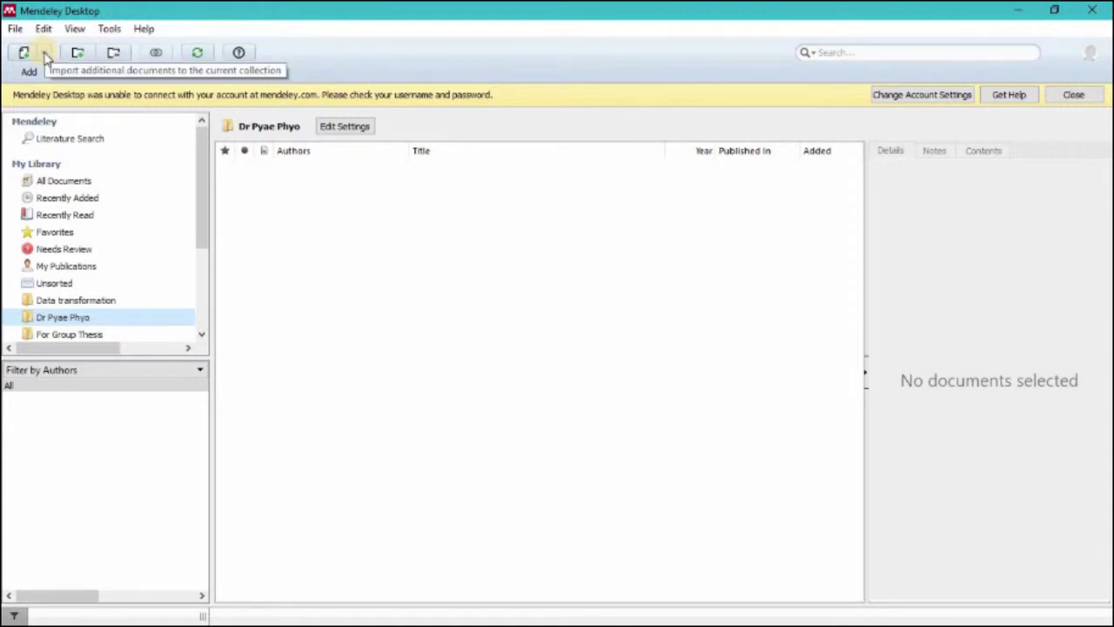
{"action": "left_click", "coordinate": [46, 54]}
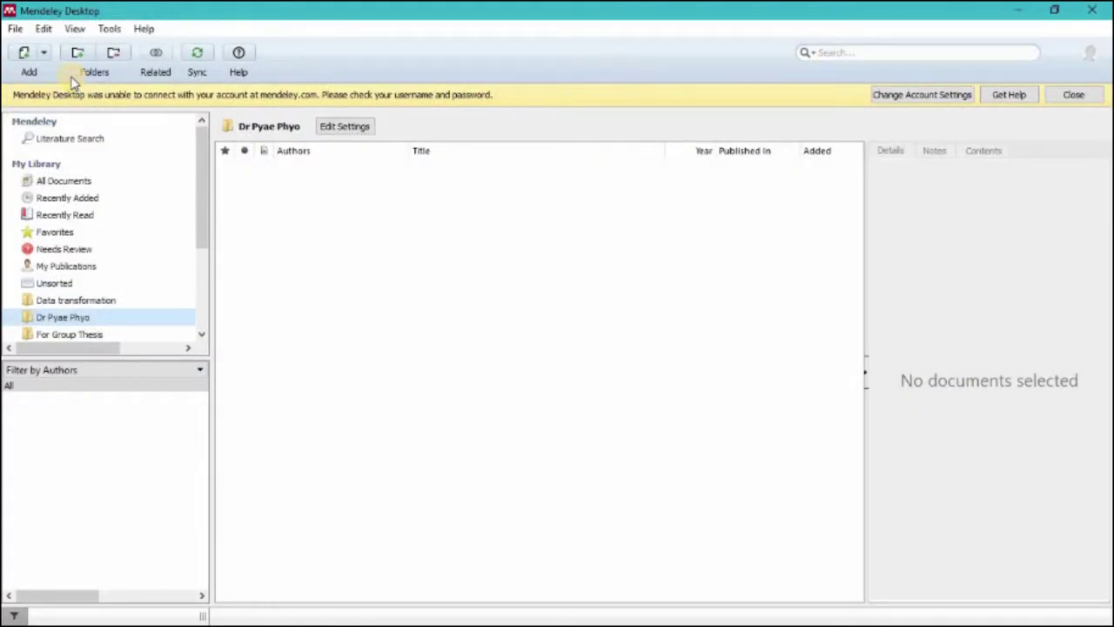
{"action": "left_click", "coordinate": [43, 53]}
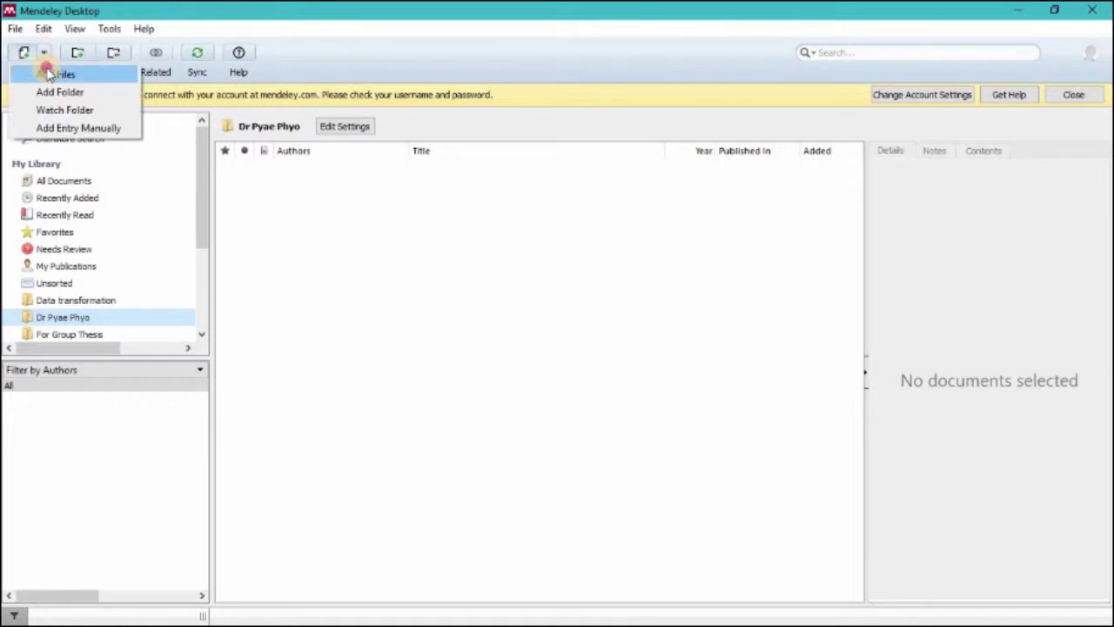
Step: Choose Add Files and navigate up from Literatures to the MPH 11 Batch folder
{"action": "left_click", "coordinate": [50, 76]}
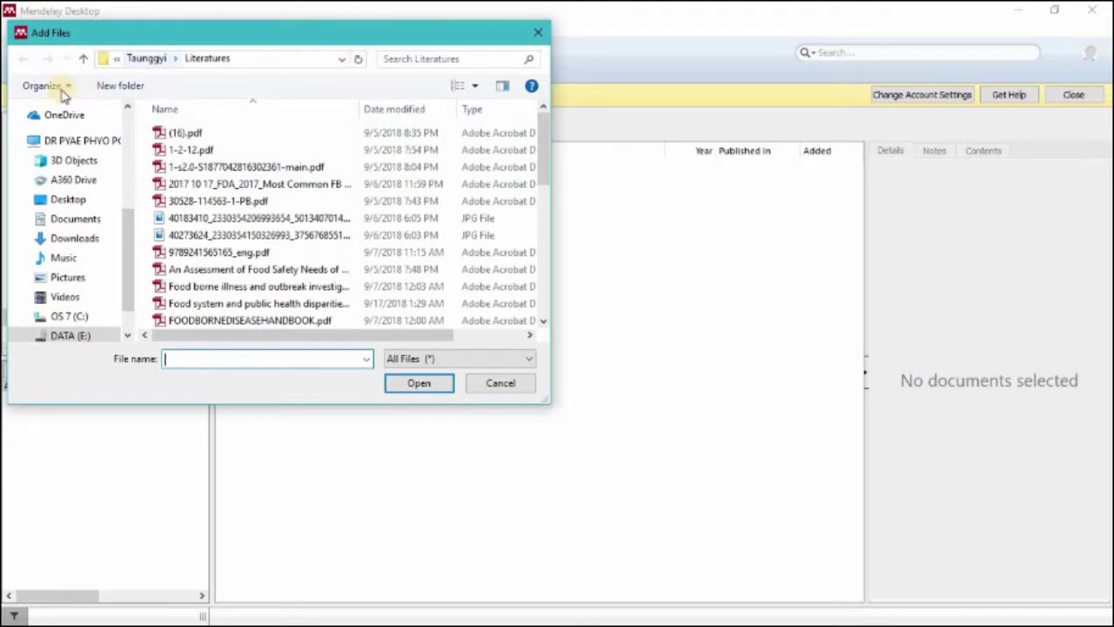
{"action": "left_click", "coordinate": [81, 59]}
{"action": "left_click", "coordinate": [81, 59]}
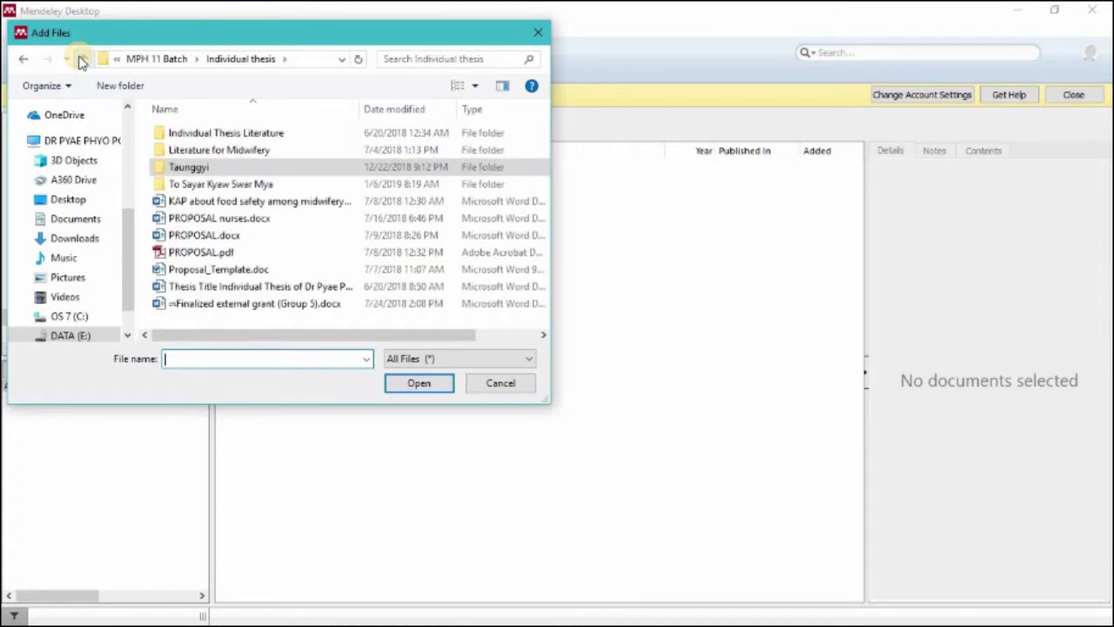
{"action": "left_click", "coordinate": [81, 59]}
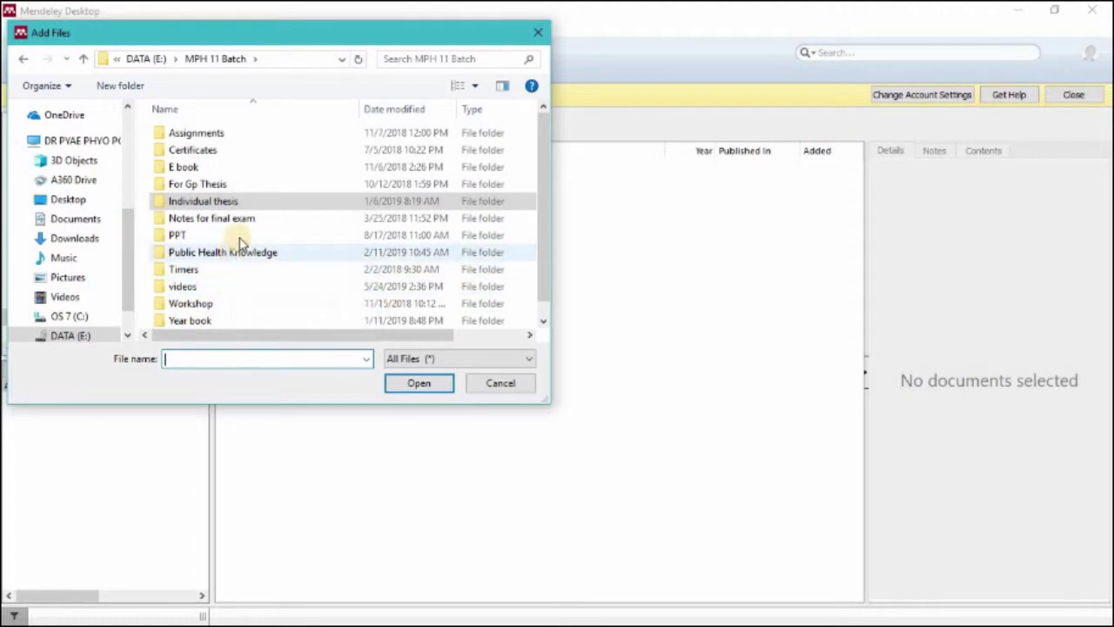
{"action": "scroll", "coordinate": [239, 242], "scroll_direction": "down", "scroll_amount": 1}
{"action": "scroll", "coordinate": [240, 242], "scroll_direction": "up", "scroll_amount": 1}
Step: Import Journal Paper (13.6.18).pdf from For Gp Thesis > RH Group Thesis Data After trip > Publish > 14.6.18
{"action": "double_click", "coordinate": [235, 184]}
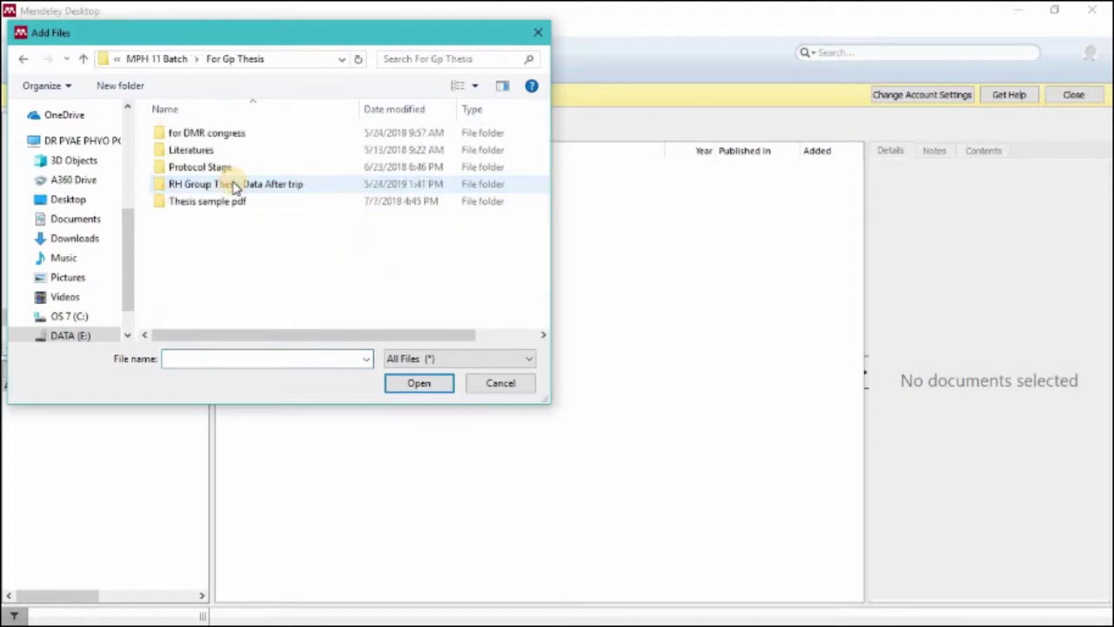
{"action": "double_click", "coordinate": [240, 186]}
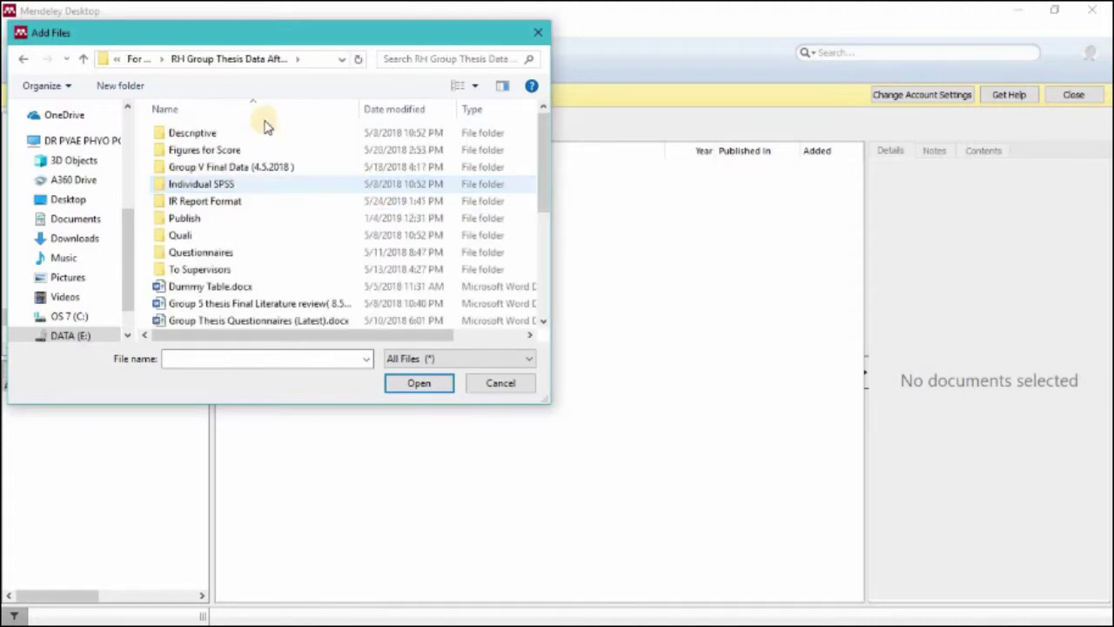
{"action": "left_click", "coordinate": [194, 221]}
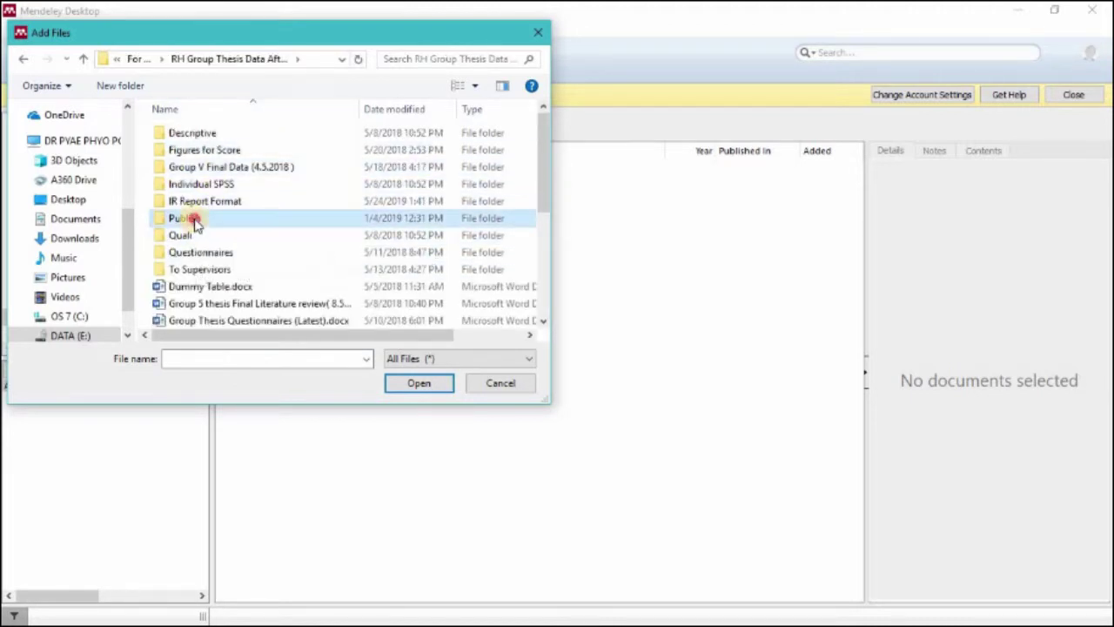
{"action": "double_click", "coordinate": [195, 221]}
{"action": "left_click", "coordinate": [187, 151]}
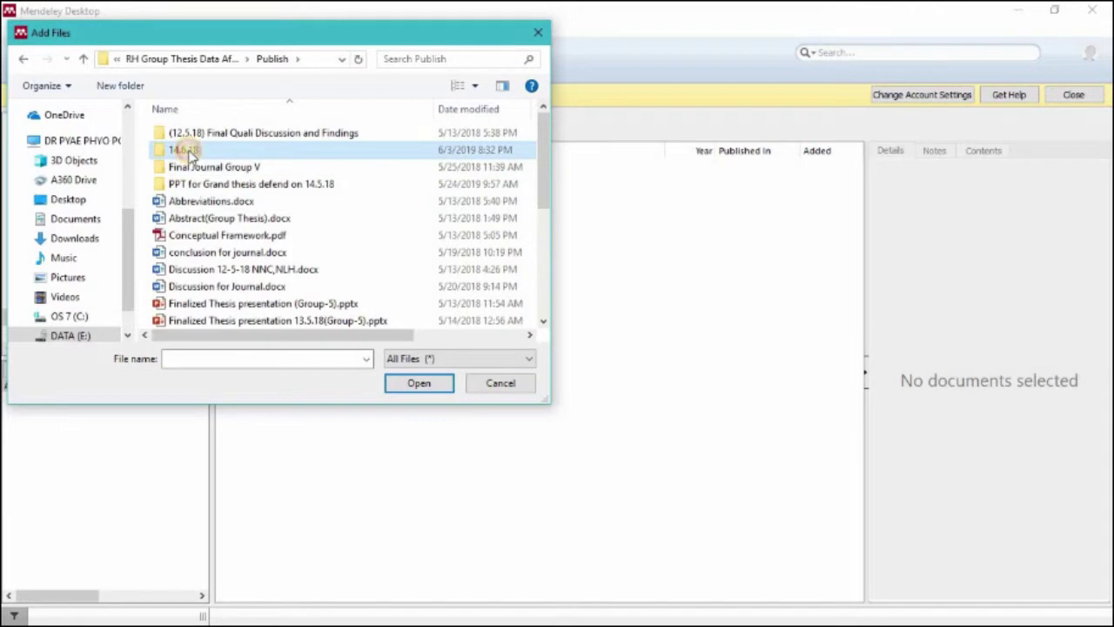
{"action": "double_click", "coordinate": [187, 151]}
{"action": "left_click", "coordinate": [233, 171]}
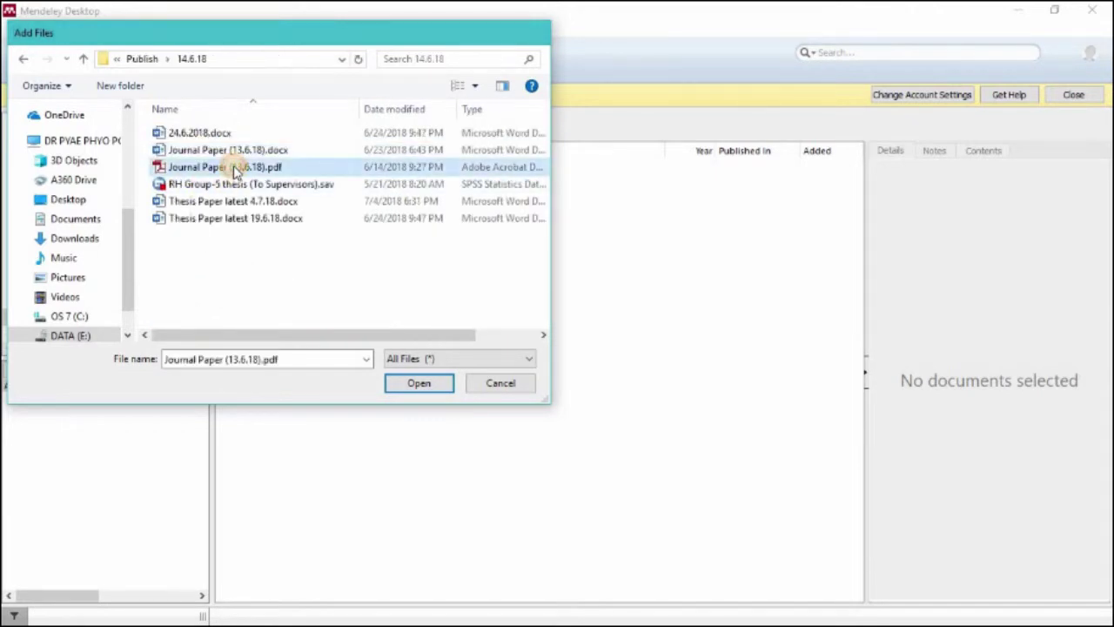
{"action": "double_click", "coordinate": [233, 170]}
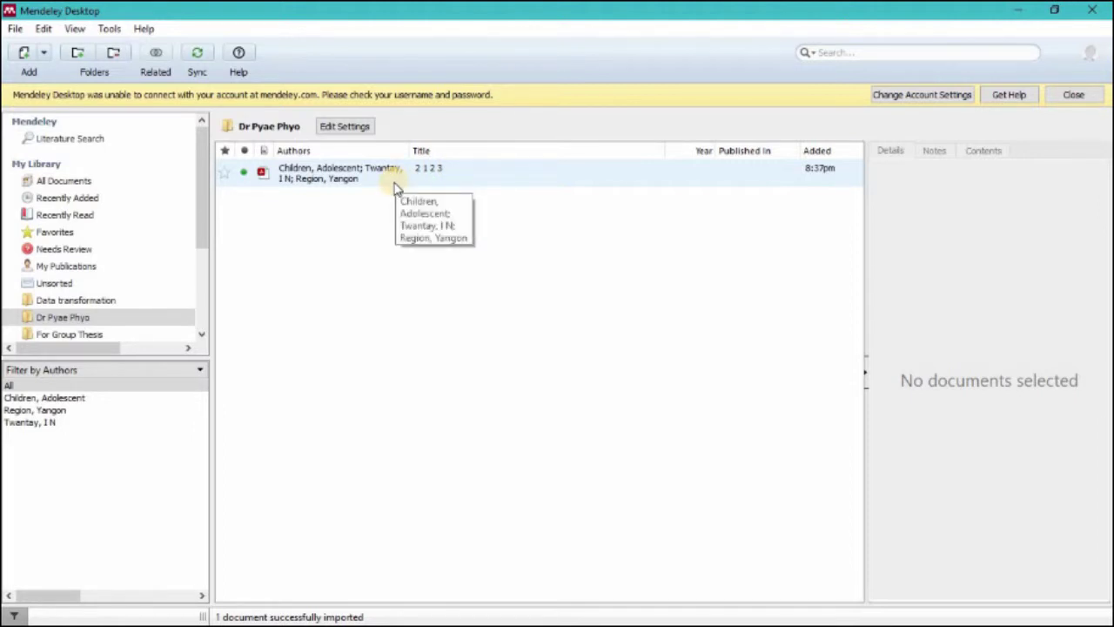
Step: Inspect the imported paper's placeholder title '2 1 2 3' without changing it, then deselect the paper
{"action": "left_click", "coordinate": [316, 172]}
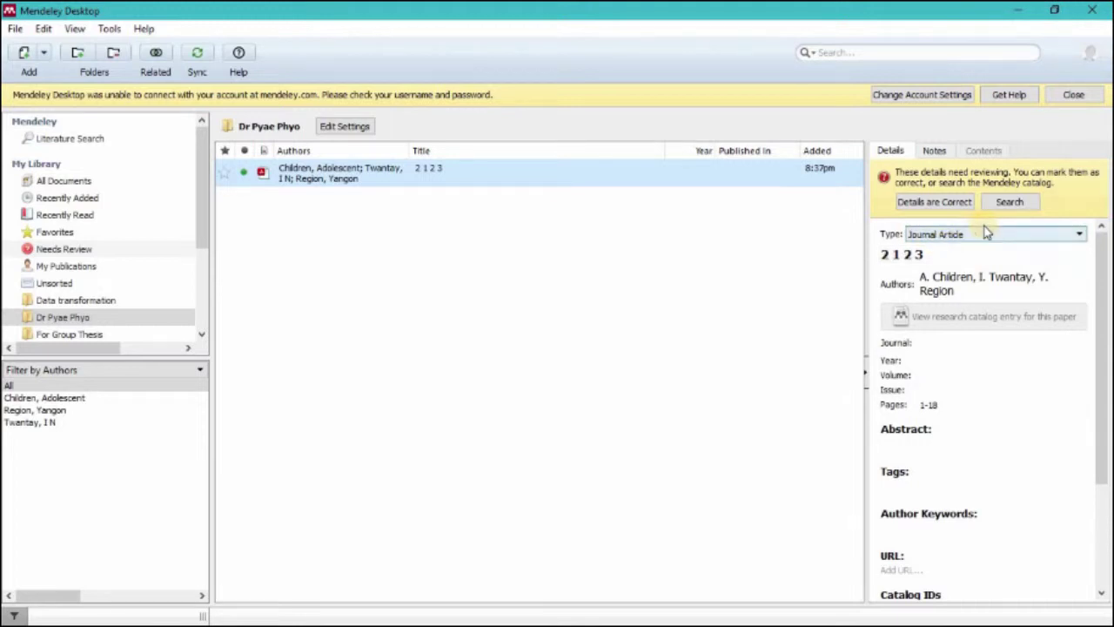
{"action": "left_click", "coordinate": [922, 254]}
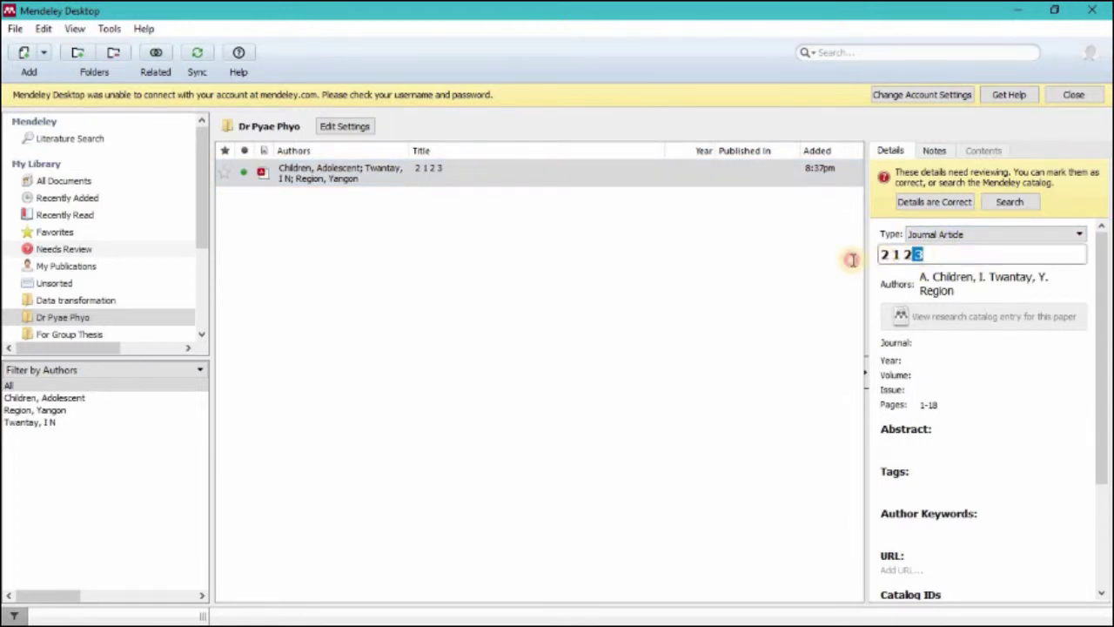
{"action": "left_click_drag", "start_coordinate": [927, 252], "coordinate": [873, 254]}
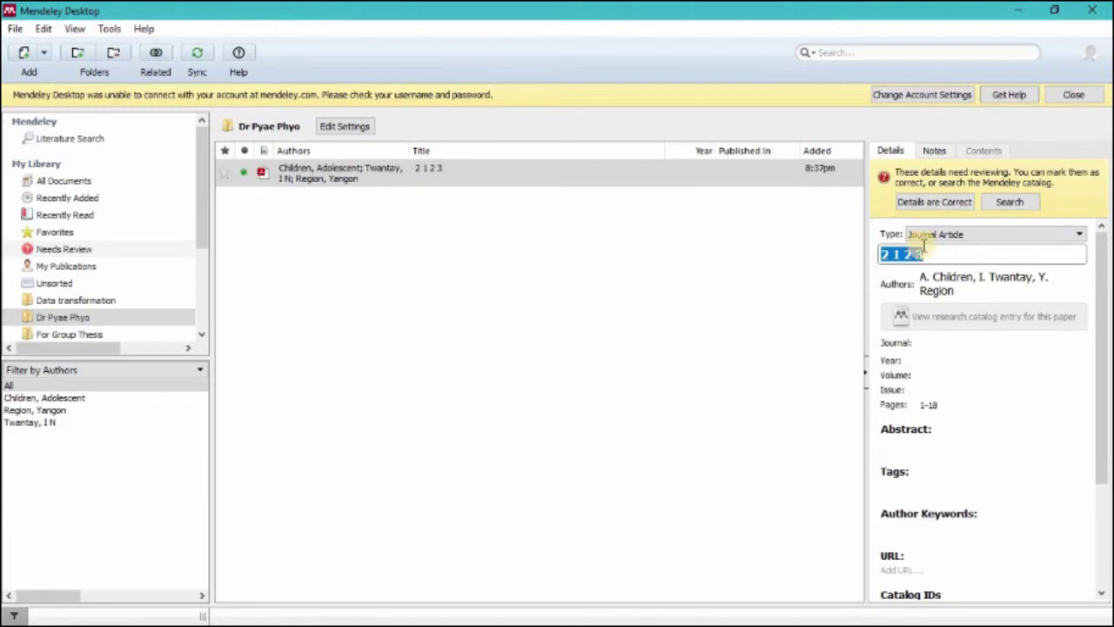
{"action": "left_click", "coordinate": [815, 258]}
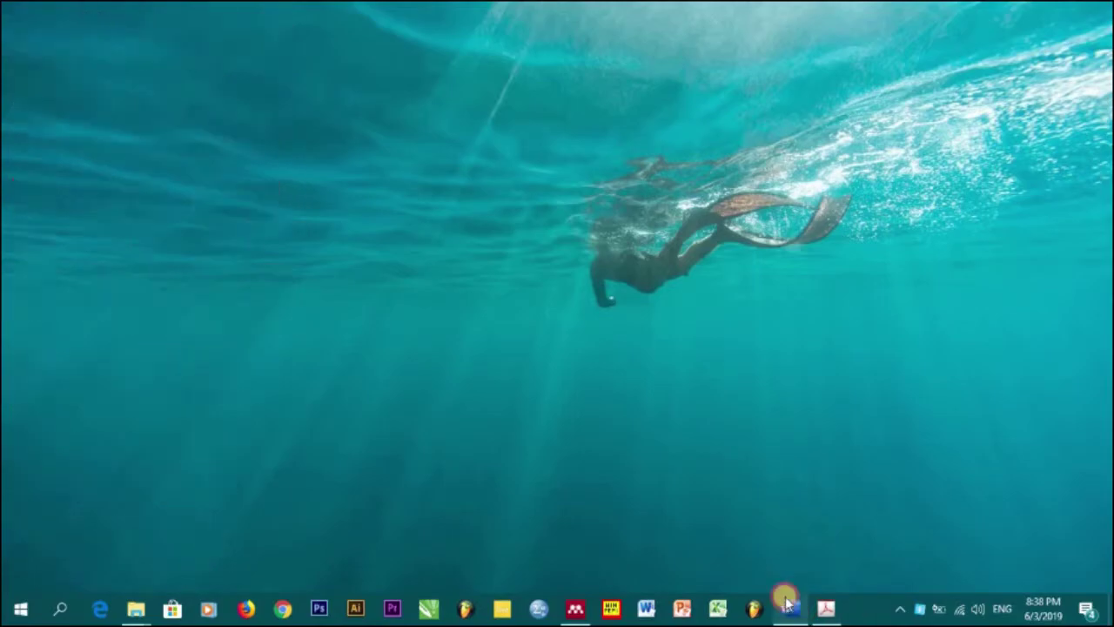
Step: Copy the three-line thesis title from page 1 of Thesis Paper latest 4.7.18.docx
{"action": "left_click", "coordinate": [786, 609]}
{"action": "left_click_drag", "start_coordinate": [1106, 200], "coordinate": [1105, 146]}
{"action": "left_click", "coordinate": [345, 273]}
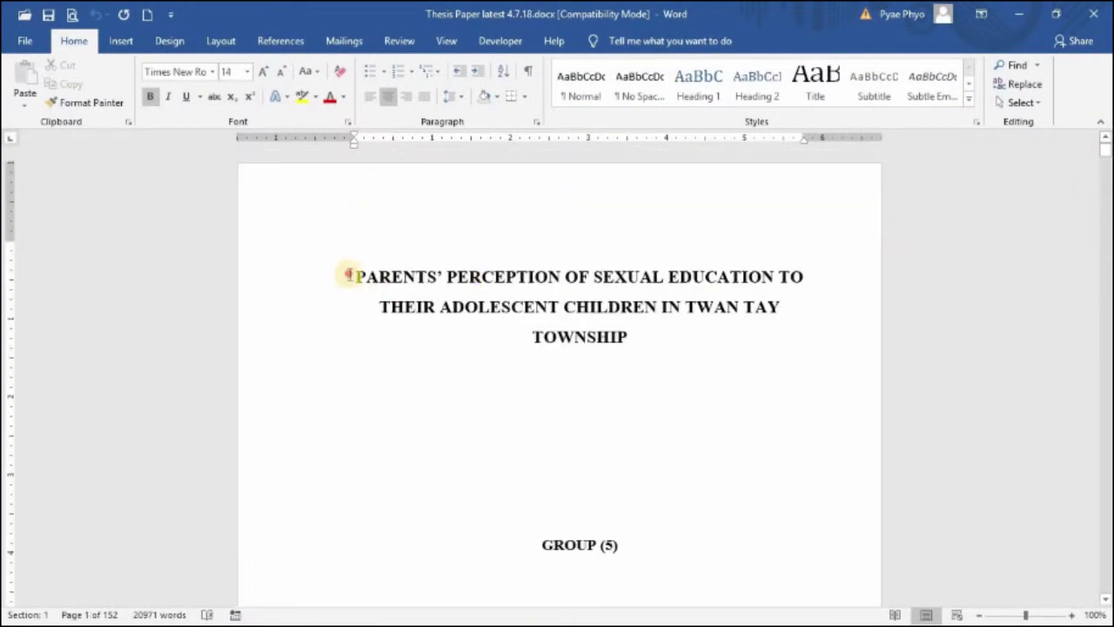
{"action": "left_click", "coordinate": [783, 308], "text": "shift"}
{"action": "left_click", "coordinate": [807, 333], "text": "shift"}
{"action": "key", "text": "ctrl+c"}
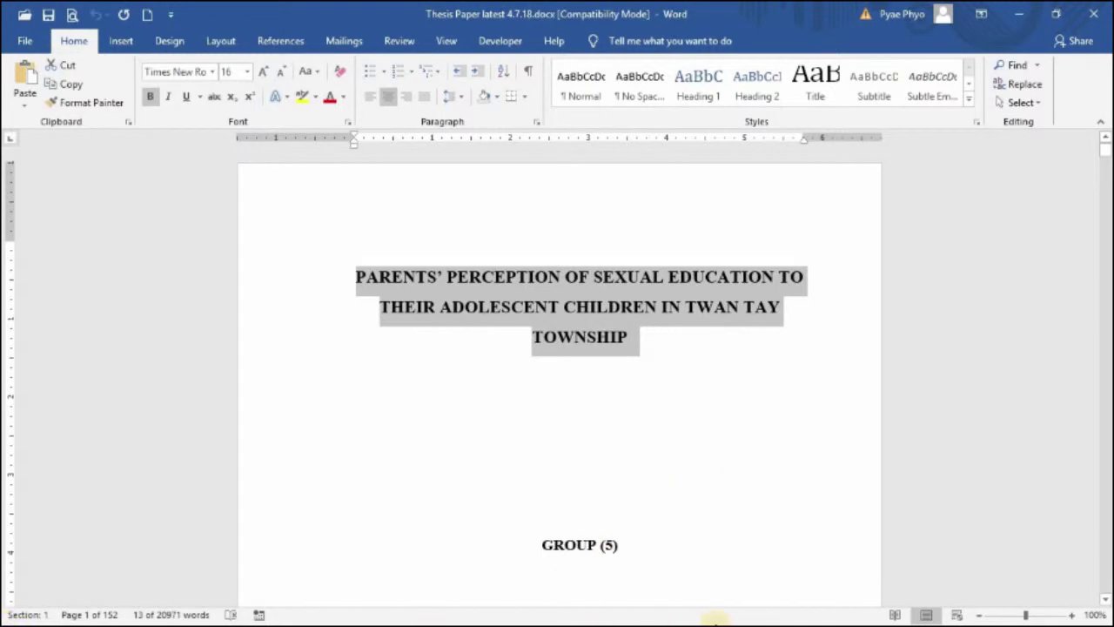
{"action": "key", "text": "super+d"}
Step: Replace the placeholder title '2 1 2 3' with the copied thesis title
{"action": "left_click", "coordinate": [585, 609]}
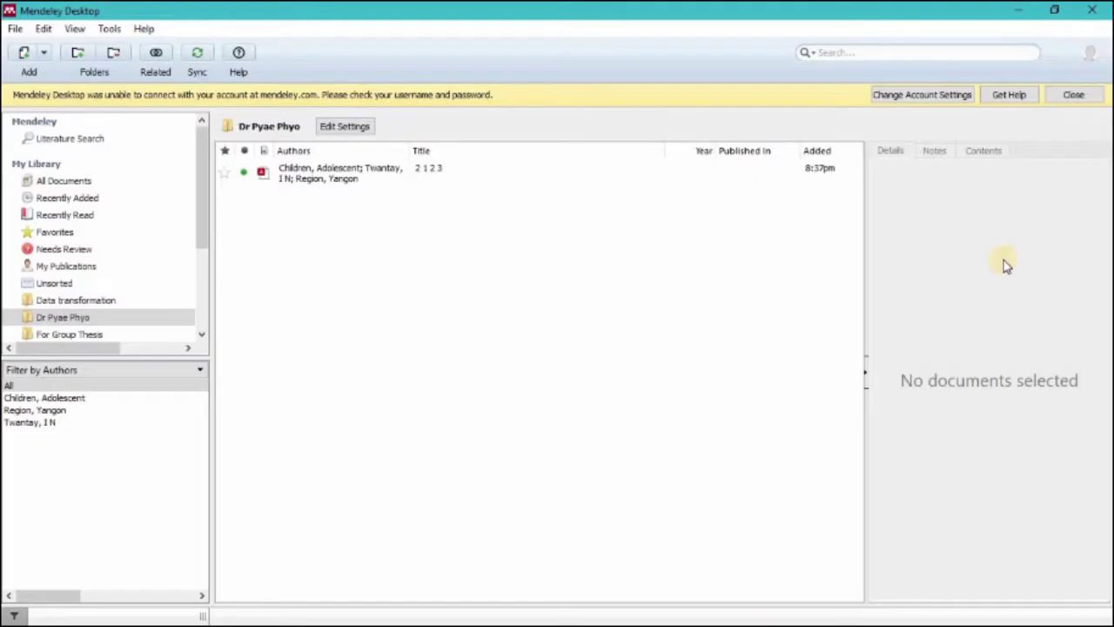
{"action": "left_click", "coordinate": [440, 171]}
{"action": "left_click", "coordinate": [945, 256]}
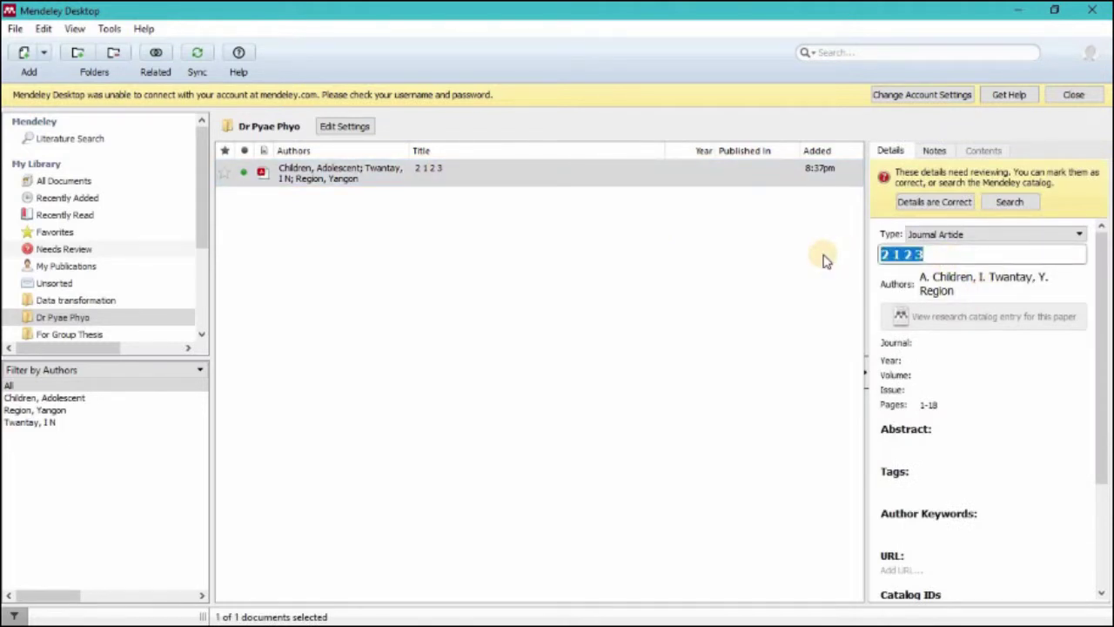
{"action": "key", "text": "ctrl+v"}
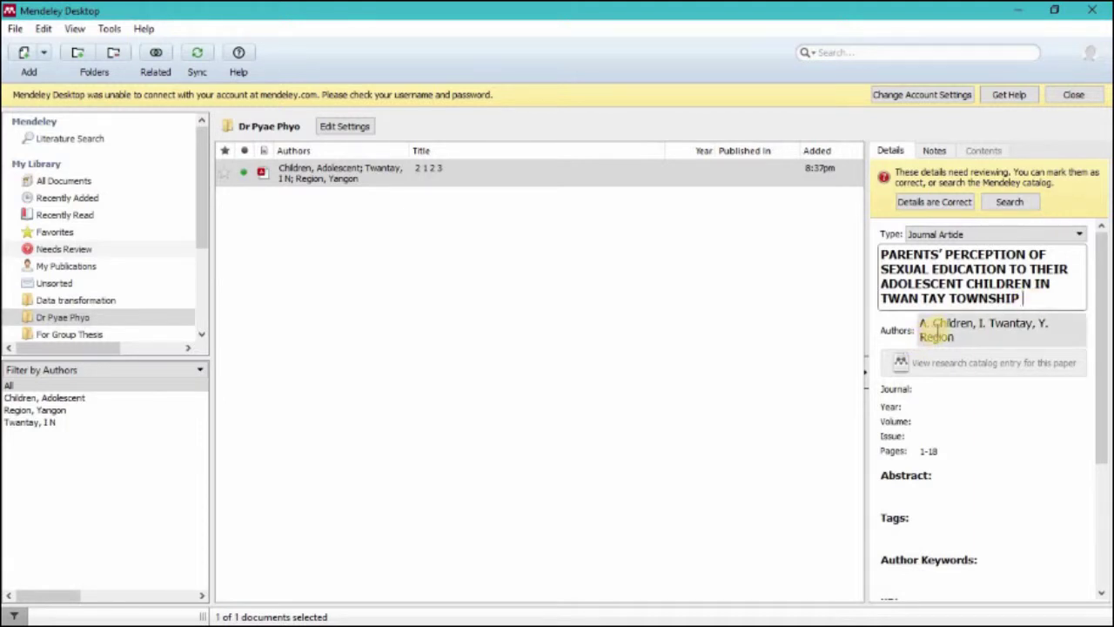
{"action": "left_click", "coordinate": [942, 330]}
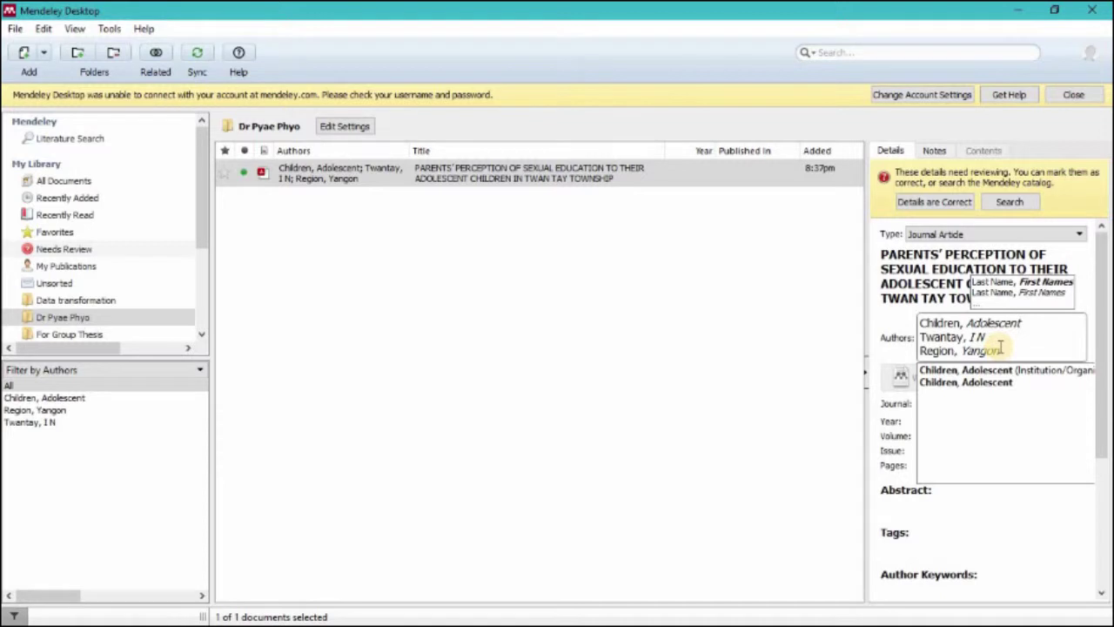
Step: Replace the three wrong authors with the two thesis authors' names, each on its own line
{"action": "left_click_drag", "start_coordinate": [1009, 351], "coordinate": [879, 329]}
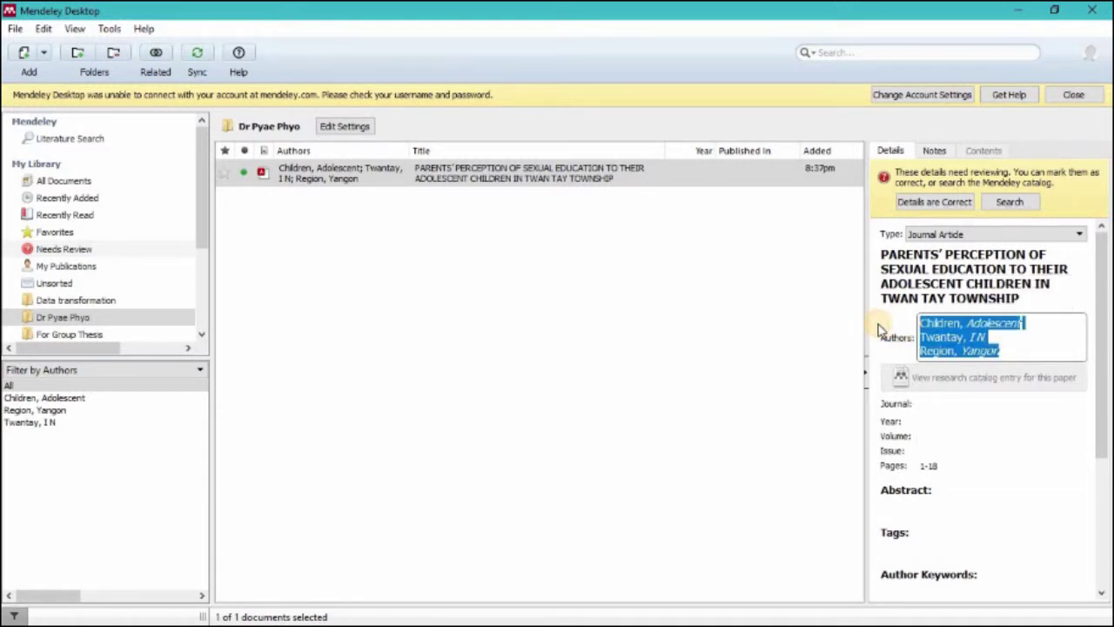
{"action": "type", "text": "P"}
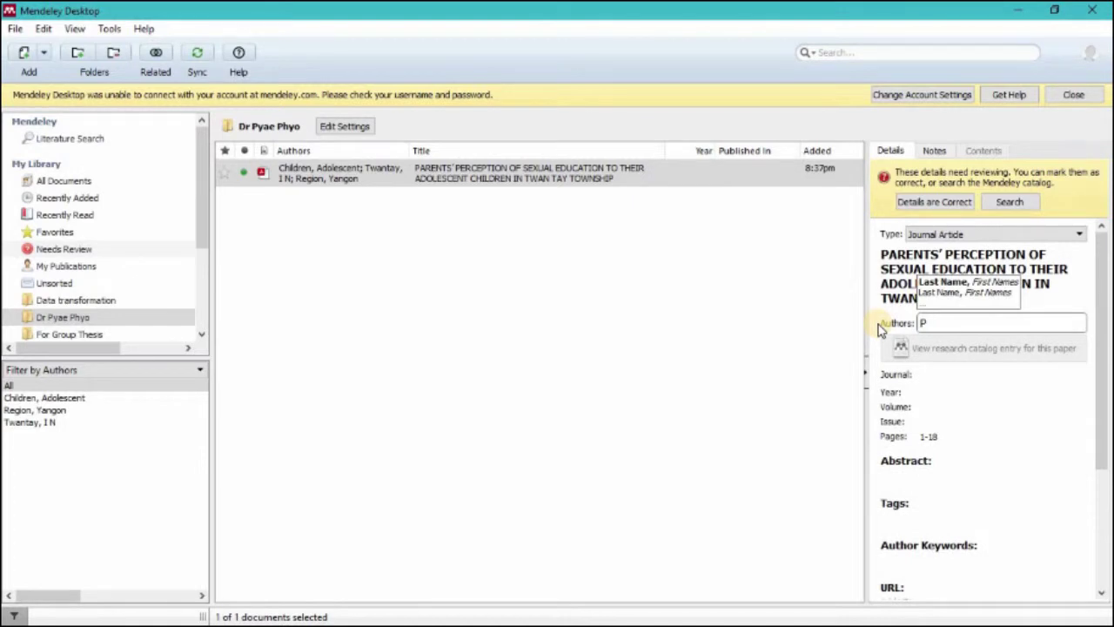
{"action": "type", "text": "yae "}
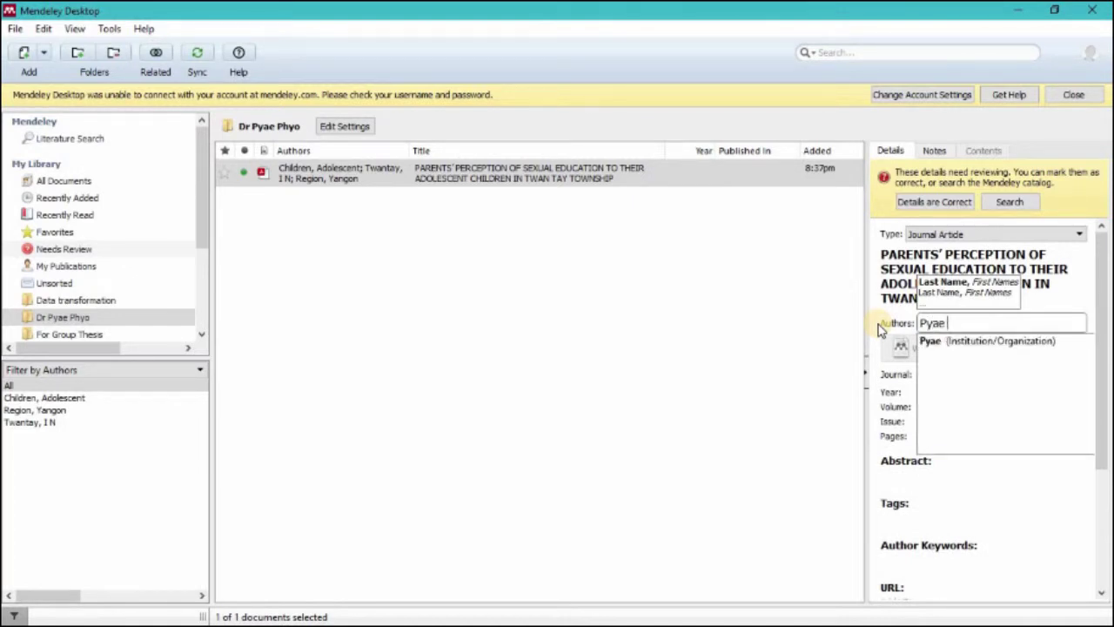
{"action": "type", "text": "Phyo"}
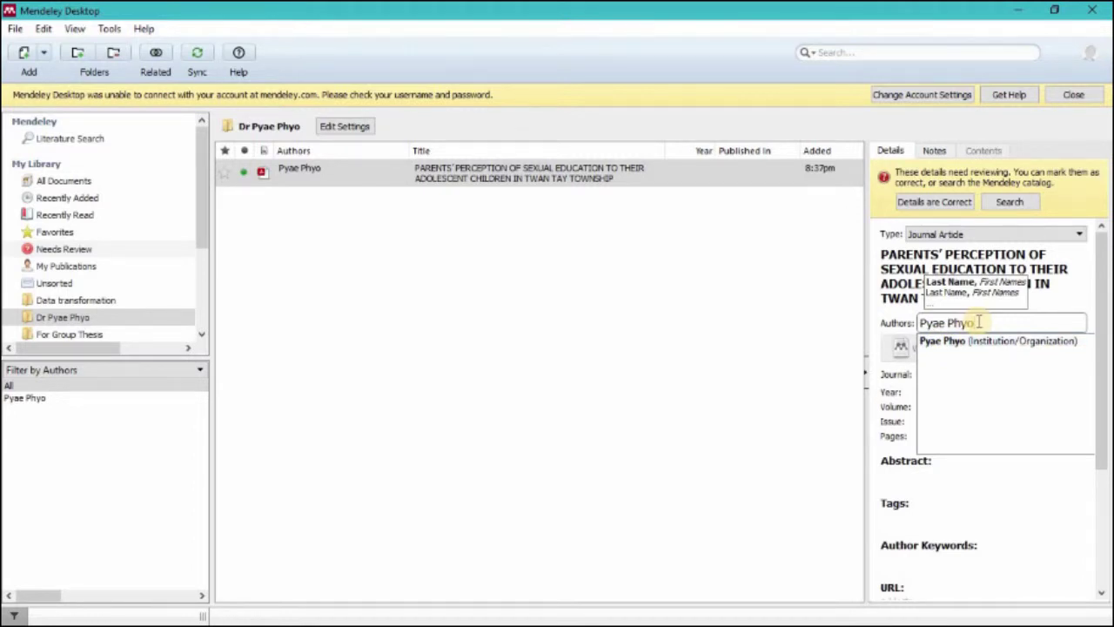
{"action": "type", "text": ","}
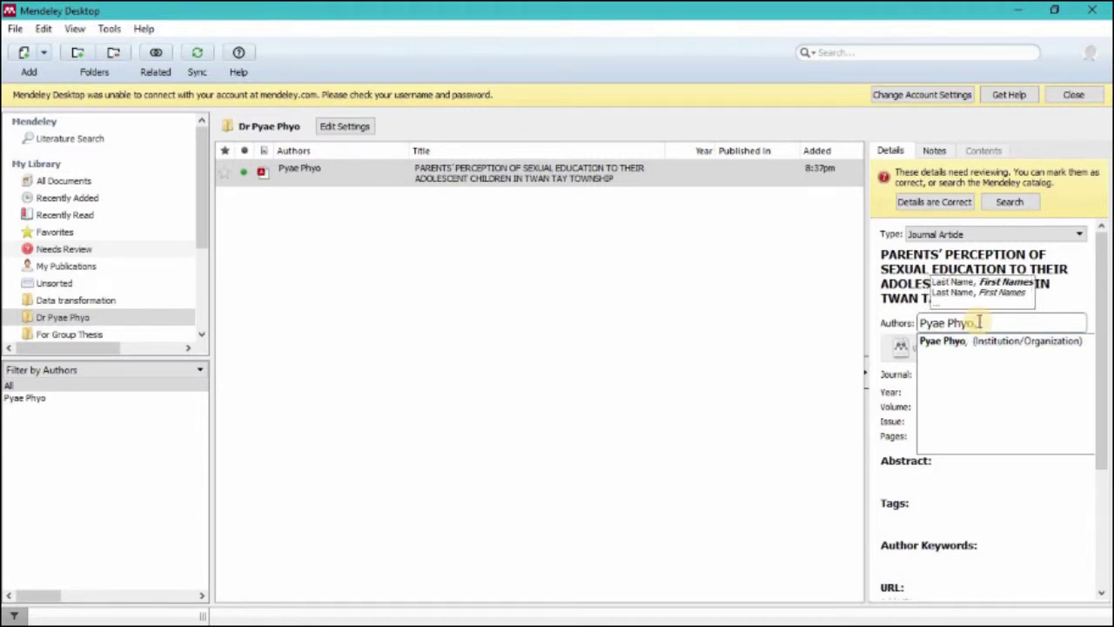
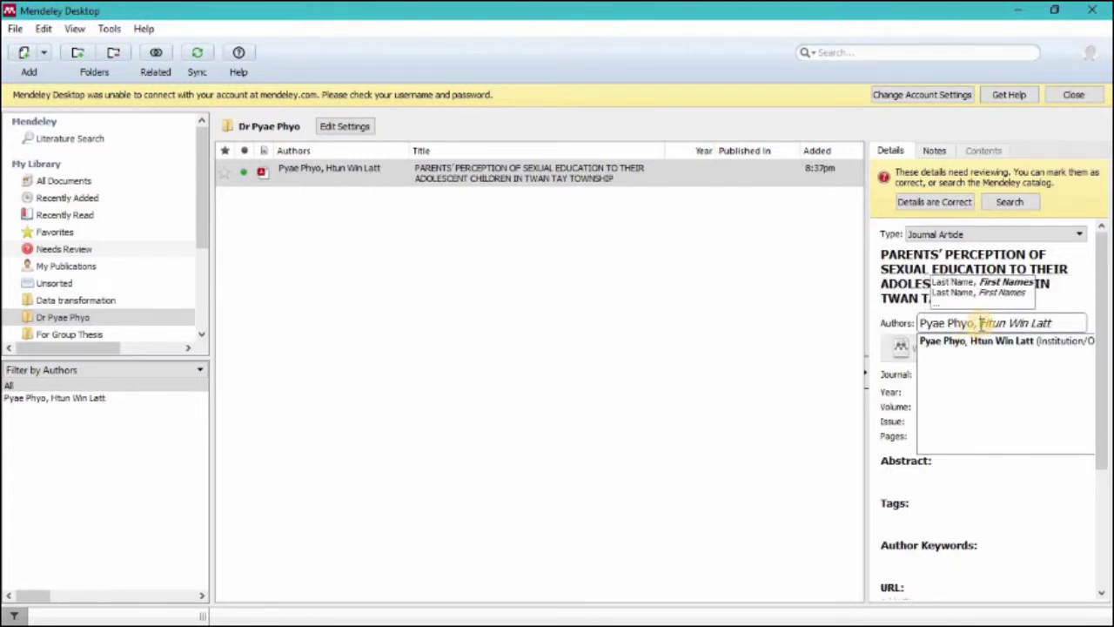
{"action": "left_click", "coordinate": [982, 323]}
{"action": "key", "text": "BackSpace"}
{"action": "key", "text": "BackSpace"}
{"action": "key", "text": "Return"}
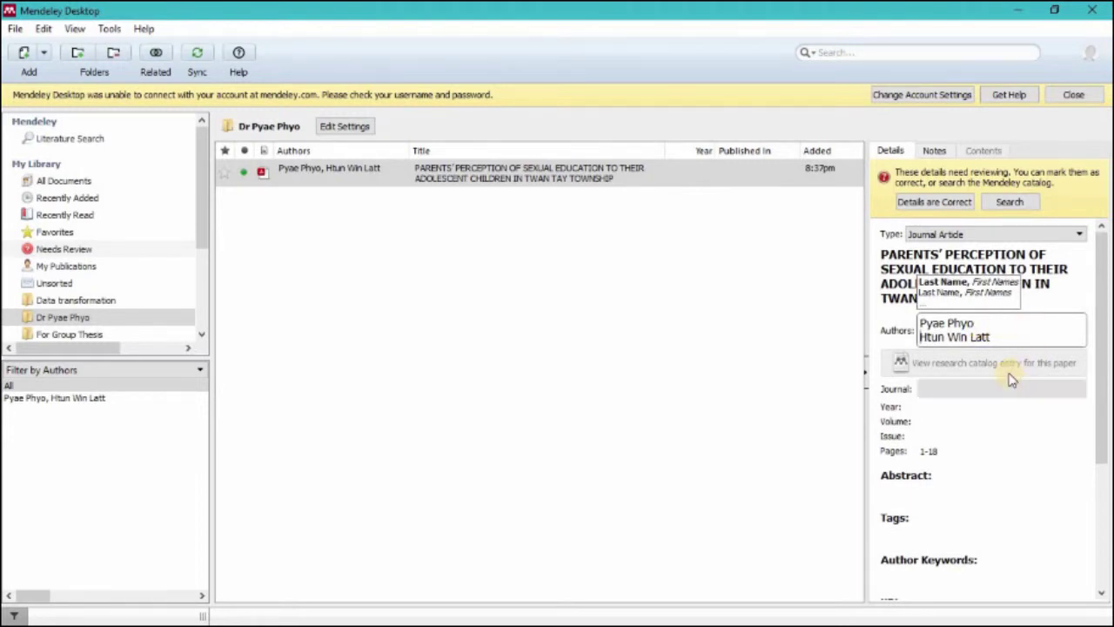
{"action": "left_click", "coordinate": [284, 178]}
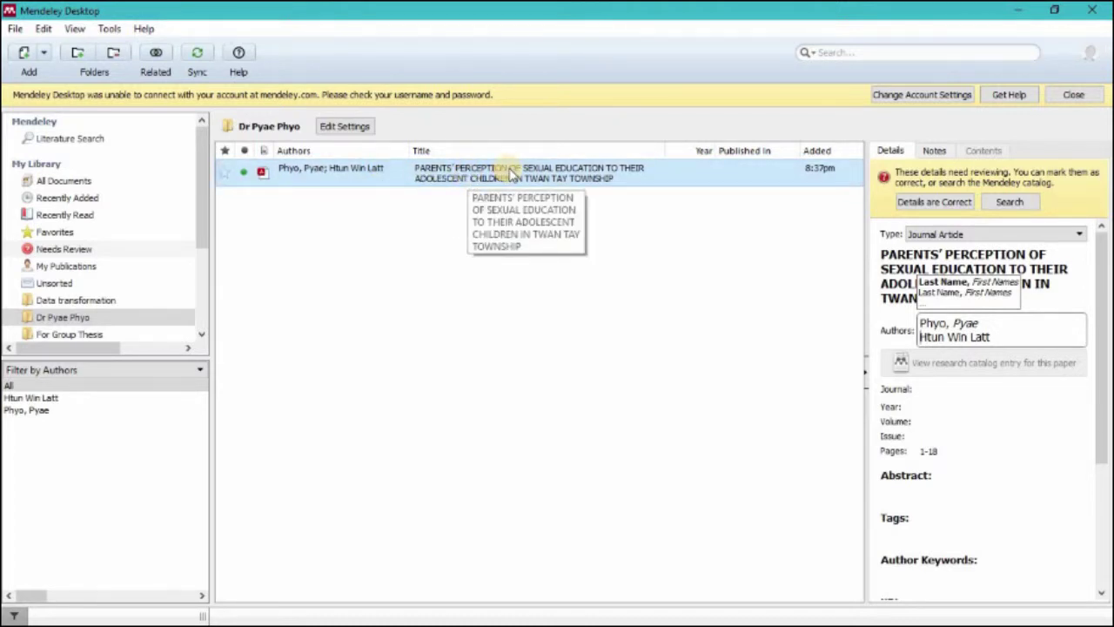
Step: Set journal to New England Journal of Medicine, year 2018, volume 1 and issue 1
{"action": "left_click", "coordinate": [905, 391]}
{"action": "left_click", "coordinate": [921, 374]}
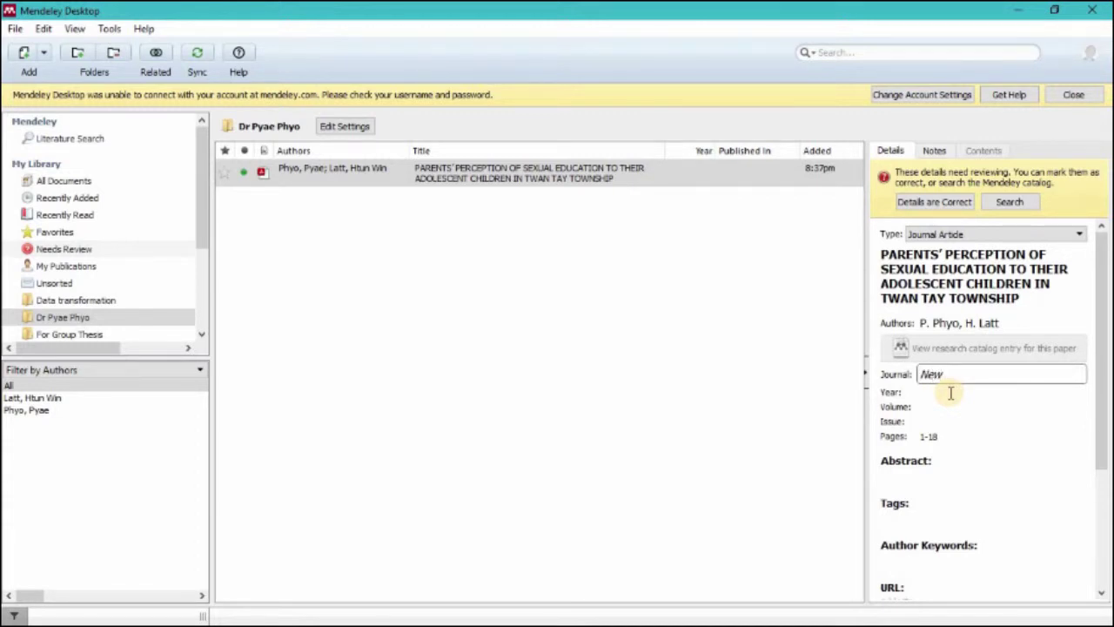
{"action": "type", "text": "land Joun"}
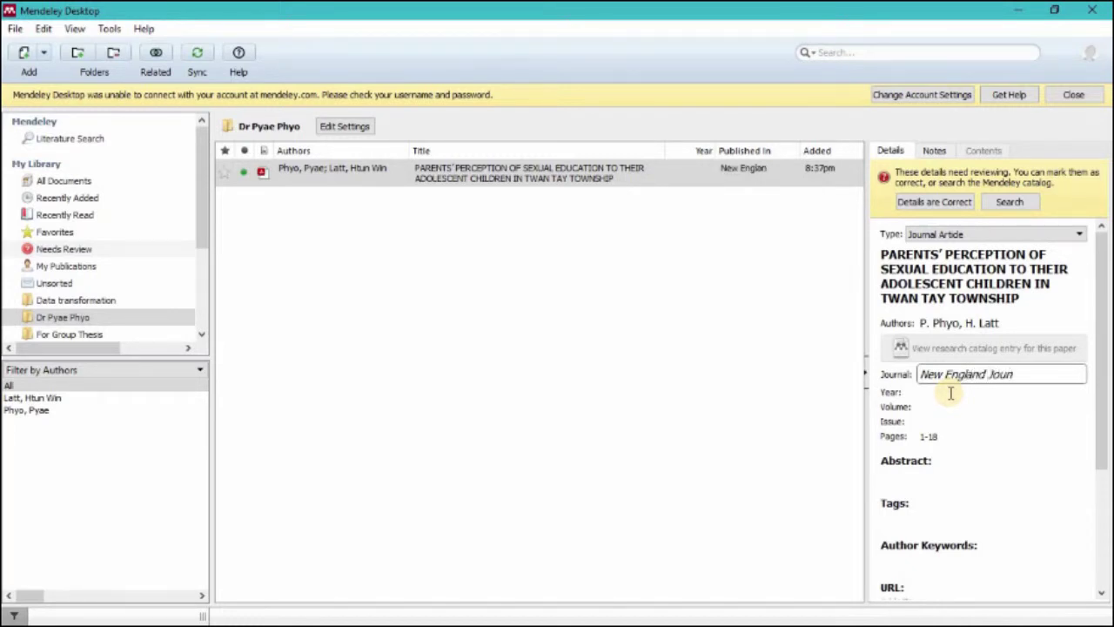
{"action": "key", "text": "BackSpace"}
{"action": "type", "text": "rnal of Medicine"}
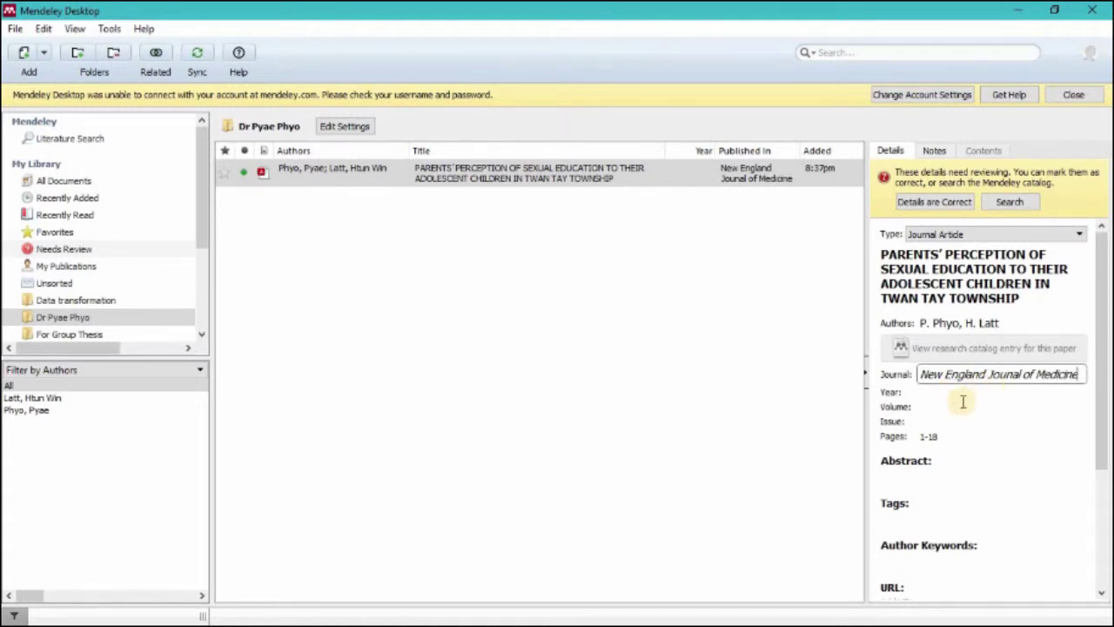
{"action": "left_click", "coordinate": [905, 406]}
{"action": "left_click", "coordinate": [936, 390]}
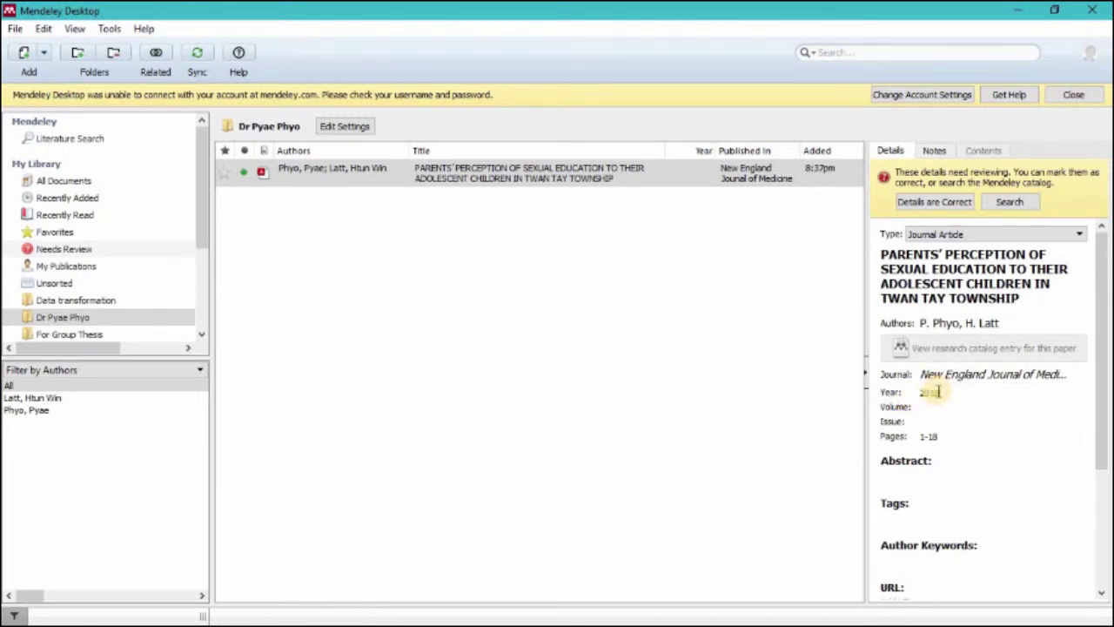
{"action": "left_click", "coordinate": [939, 408]}
{"action": "type", "text": "1"}
{"action": "left_click", "coordinate": [932, 419]}
{"action": "type", "text": "1"}
{"action": "left_click", "coordinate": [942, 435]}
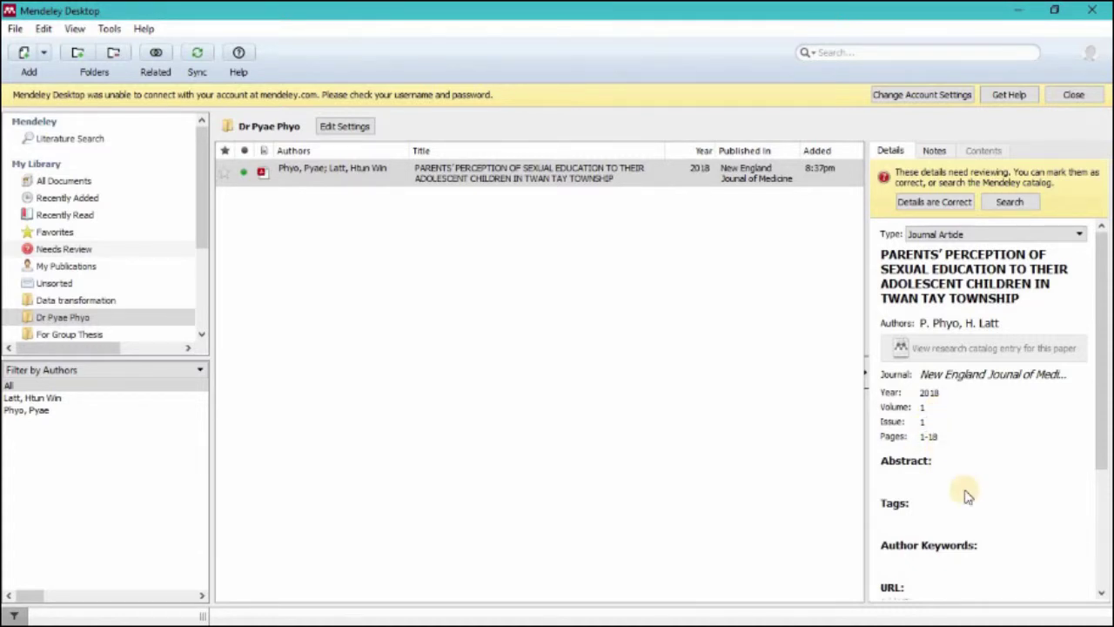
{"action": "left_click", "coordinate": [917, 474]}
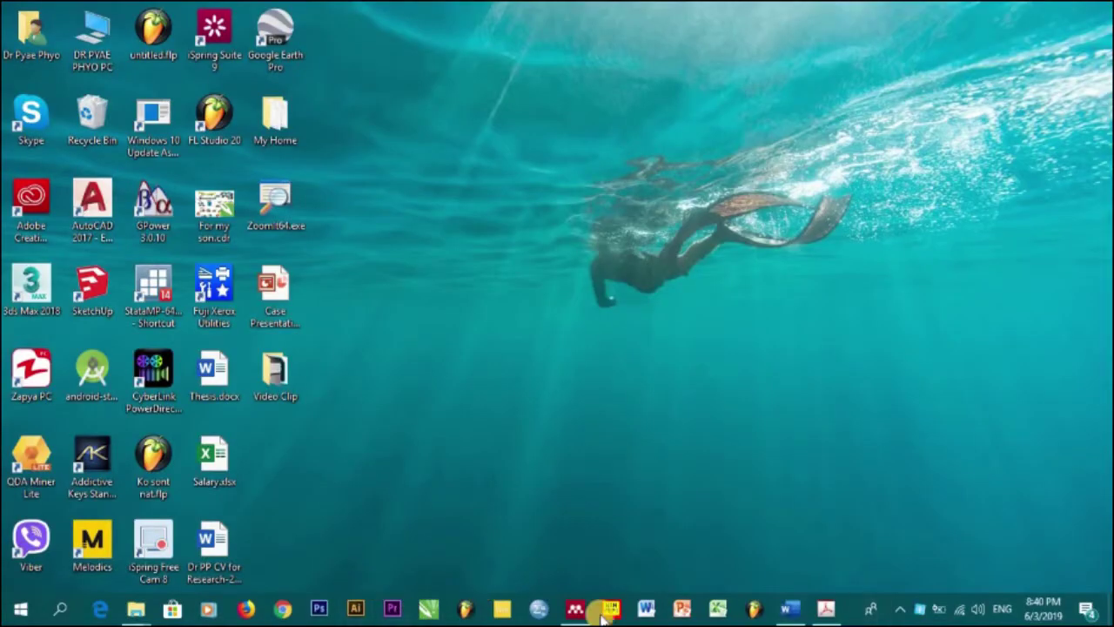
Step: Scroll the Word thesis to the ABSTRACT page and select the abstract paragraphs
{"action": "left_click", "coordinate": [731, 537]}
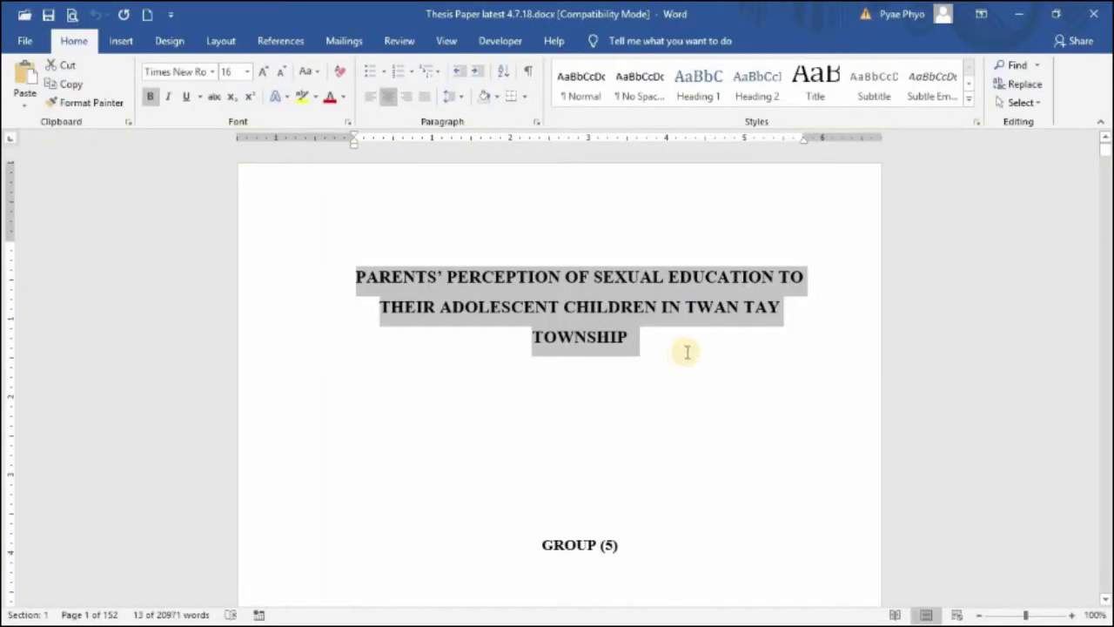
{"action": "scroll", "coordinate": [684, 350], "scroll_direction": "down", "scroll_amount": 7}
{"action": "scroll", "coordinate": [694, 347], "scroll_direction": "down", "scroll_amount": 5}
{"action": "left_click_drag", "start_coordinate": [1105, 148], "coordinate": [1102, 180]}
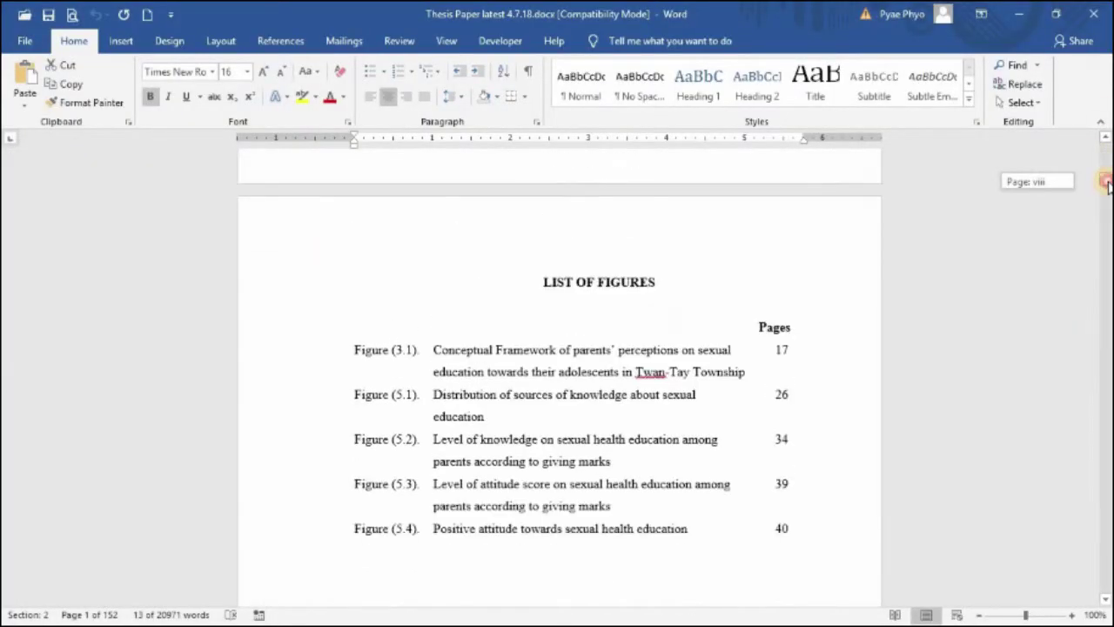
{"action": "scroll", "coordinate": [634, 450], "scroll_direction": "down", "scroll_amount": 5}
{"action": "scroll", "coordinate": [637, 466], "scroll_direction": "down", "scroll_amount": 3}
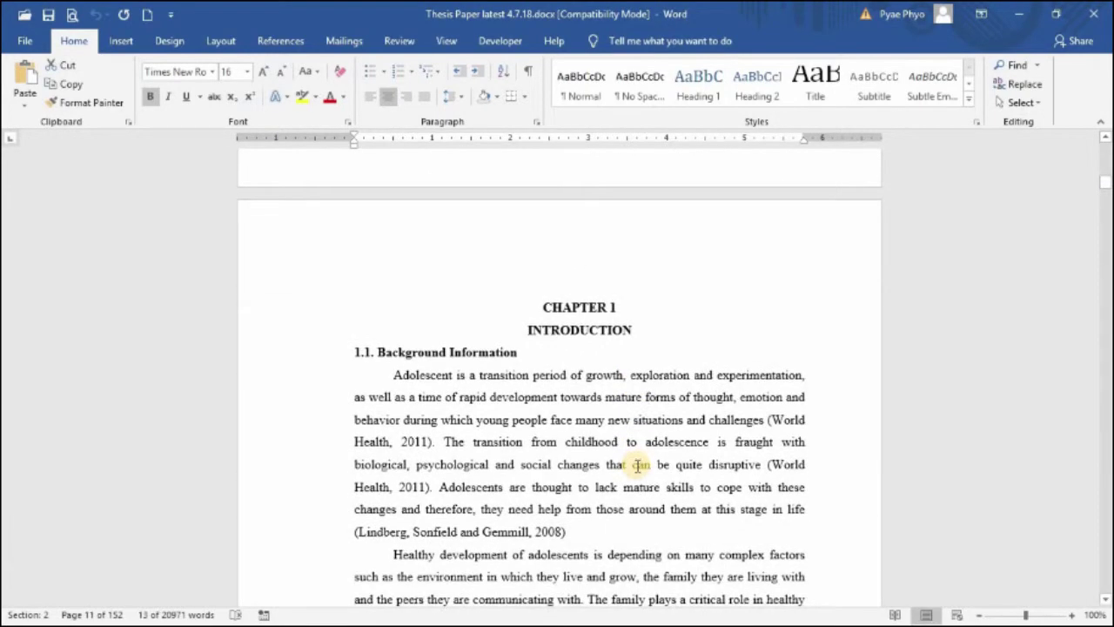
{"action": "scroll", "coordinate": [1071, 378], "scroll_direction": "up", "scroll_amount": 3}
{"action": "left_click_drag", "start_coordinate": [1105, 181], "coordinate": [1105, 167]}
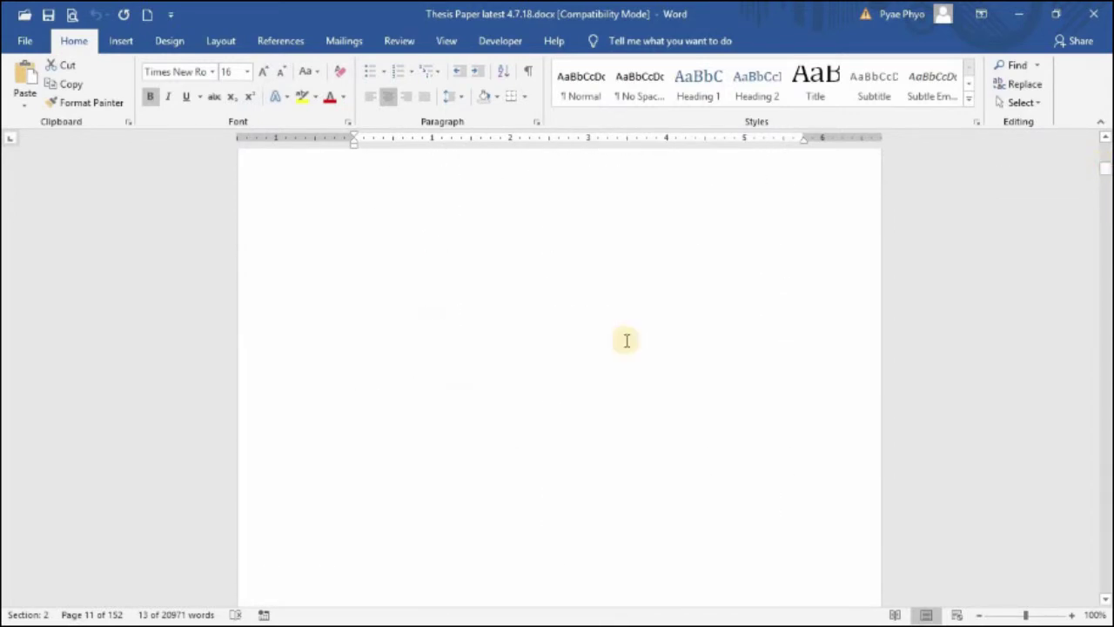
{"action": "scroll", "coordinate": [626, 340], "scroll_direction": "up", "scroll_amount": 6}
{"action": "scroll", "coordinate": [604, 401], "scroll_direction": "down", "scroll_amount": 6}
{"action": "scroll", "coordinate": [610, 405], "scroll_direction": "down", "scroll_amount": 15}
{"action": "scroll", "coordinate": [737, 491], "scroll_direction": "down", "scroll_amount": 20}
{"action": "scroll", "coordinate": [738, 495], "scroll_direction": "down", "scroll_amount": 18}
{"action": "scroll", "coordinate": [737, 495], "scroll_direction": "down", "scroll_amount": 17}
{"action": "scroll", "coordinate": [738, 493], "scroll_direction": "down", "scroll_amount": 10}
{"action": "scroll", "coordinate": [1086, 197], "scroll_direction": "up", "scroll_amount": 4}
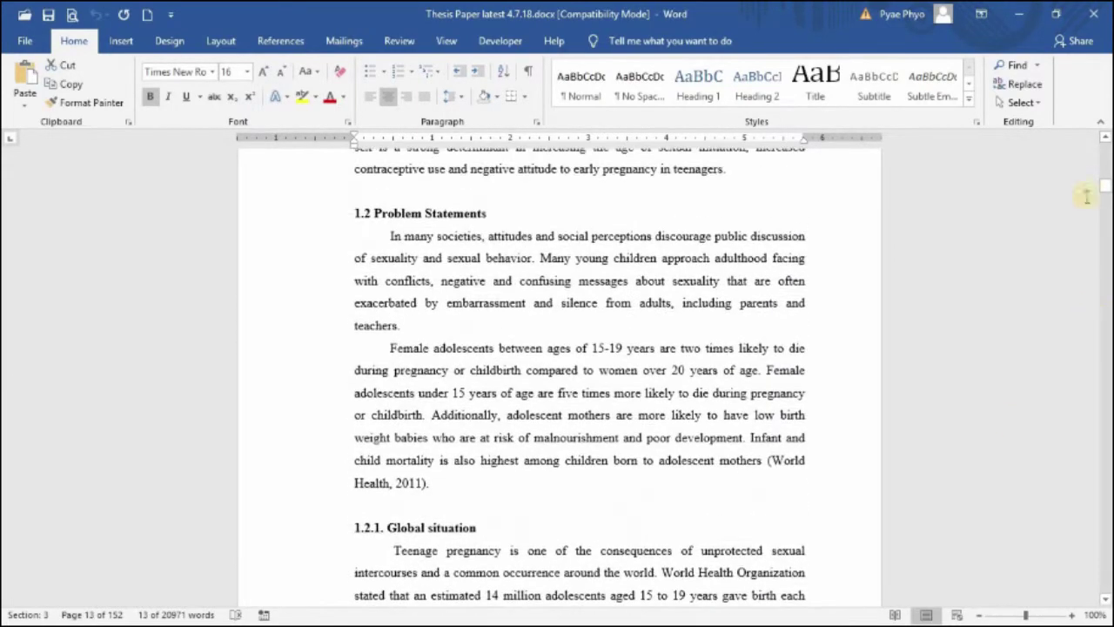
{"action": "left_click_drag", "start_coordinate": [1107, 186], "coordinate": [1104, 153]}
{"action": "scroll", "coordinate": [364, 425], "scroll_direction": "down", "scroll_amount": 20}
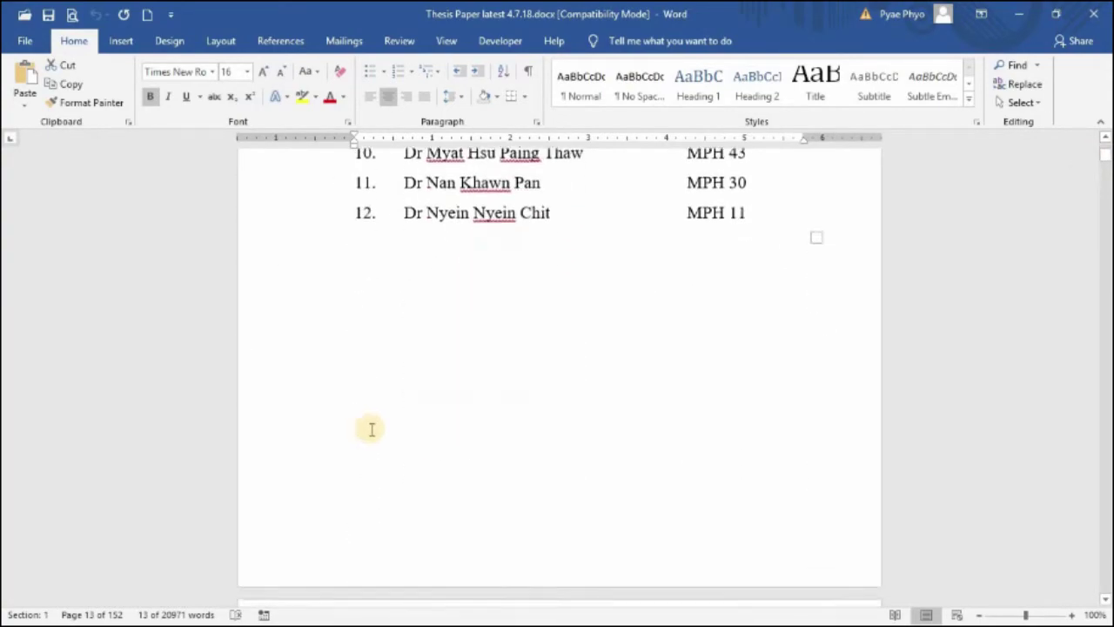
{"action": "scroll", "coordinate": [369, 431], "scroll_direction": "down", "scroll_amount": 10}
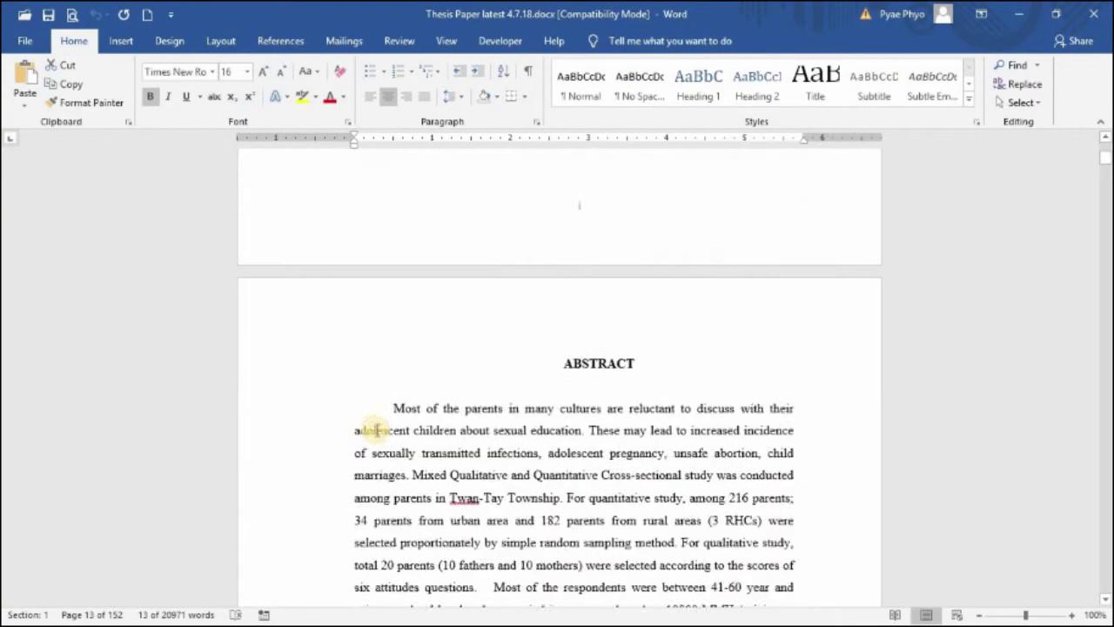
{"action": "left_click_drag", "start_coordinate": [384, 325], "coordinate": [657, 539]}
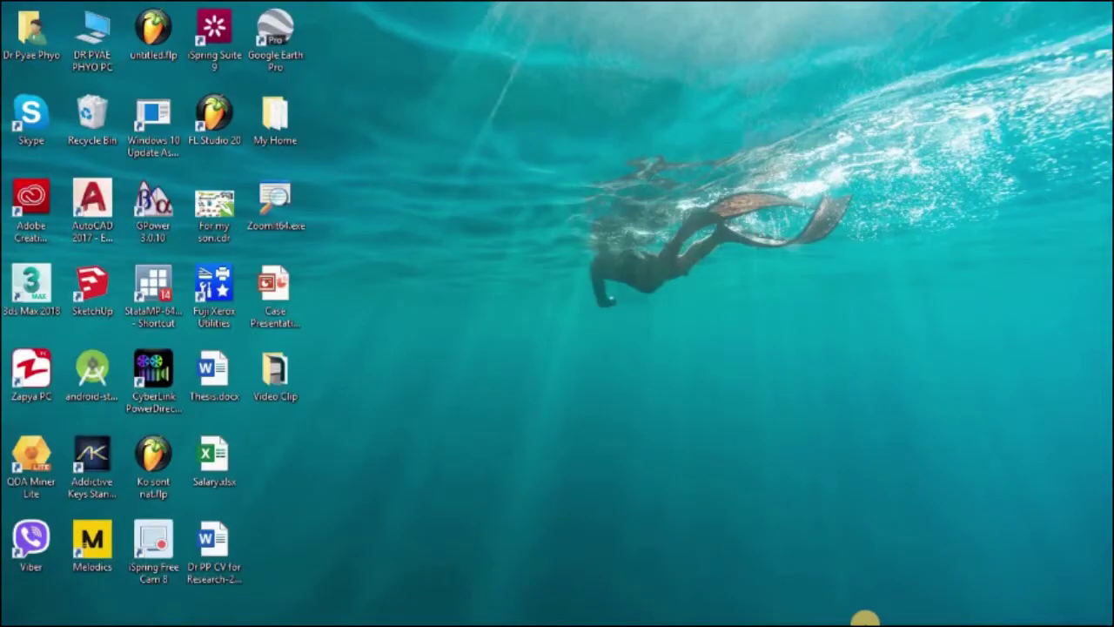
Step: Paste the thesis abstract, beginning "Most of the parents in many cultures…", into the Abstract field
{"action": "left_click", "coordinate": [572, 613]}
{"action": "left_click", "coordinate": [945, 475]}
{"action": "key", "text": "ctrl+v"}
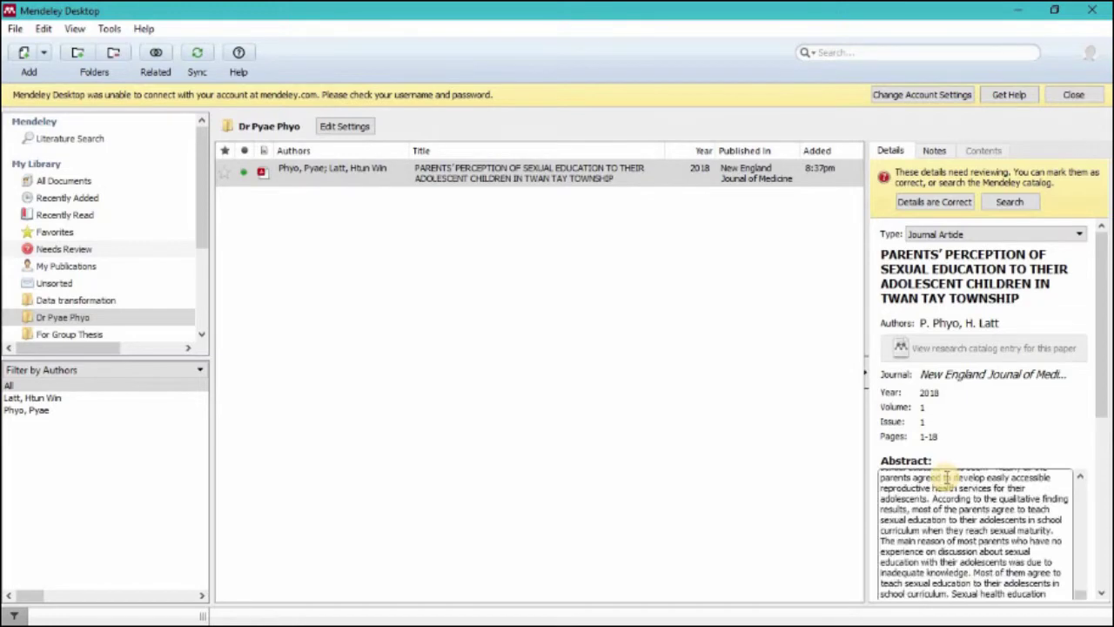
{"action": "scroll", "coordinate": [972, 461], "scroll_direction": "down", "scroll_amount": 3}
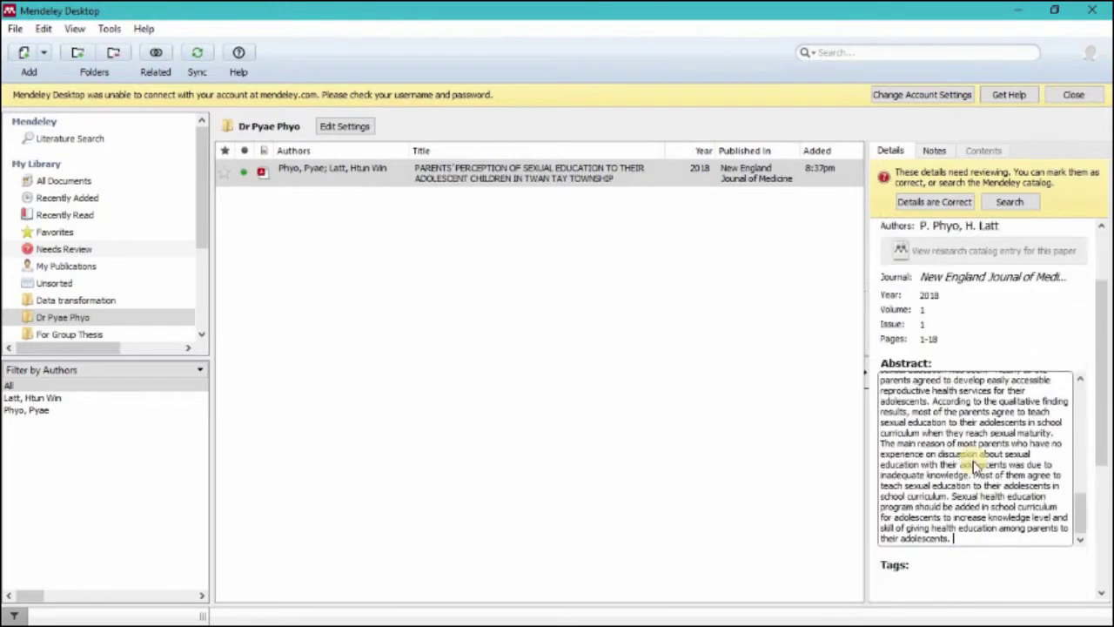
{"action": "scroll", "coordinate": [905, 317], "scroll_direction": "up", "scroll_amount": 10}
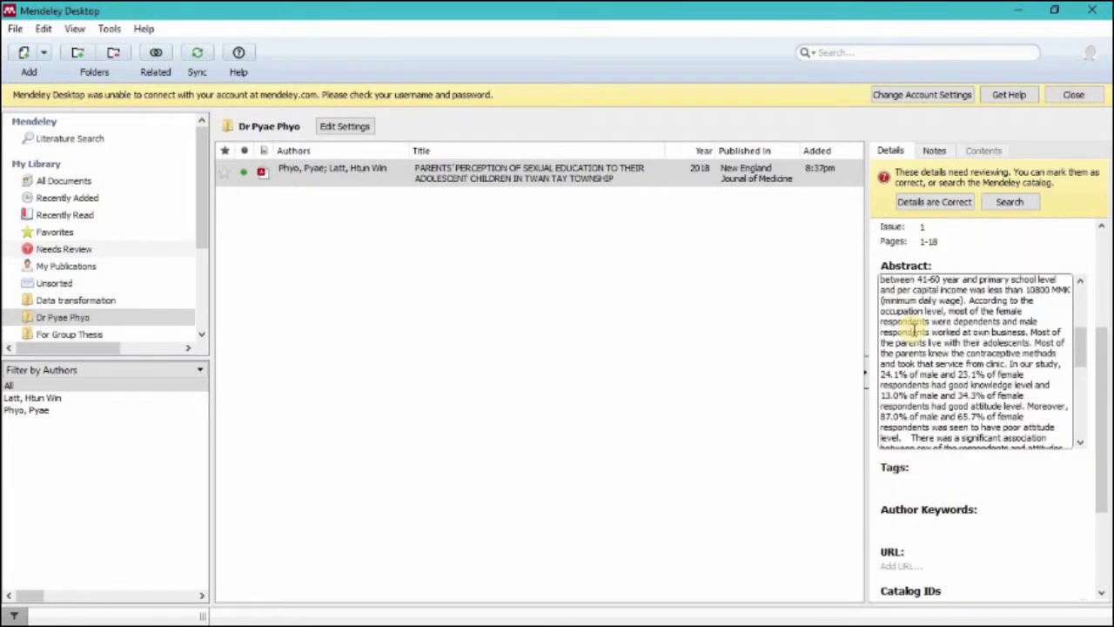
{"action": "scroll", "coordinate": [944, 295], "scroll_direction": "up", "scroll_amount": 3}
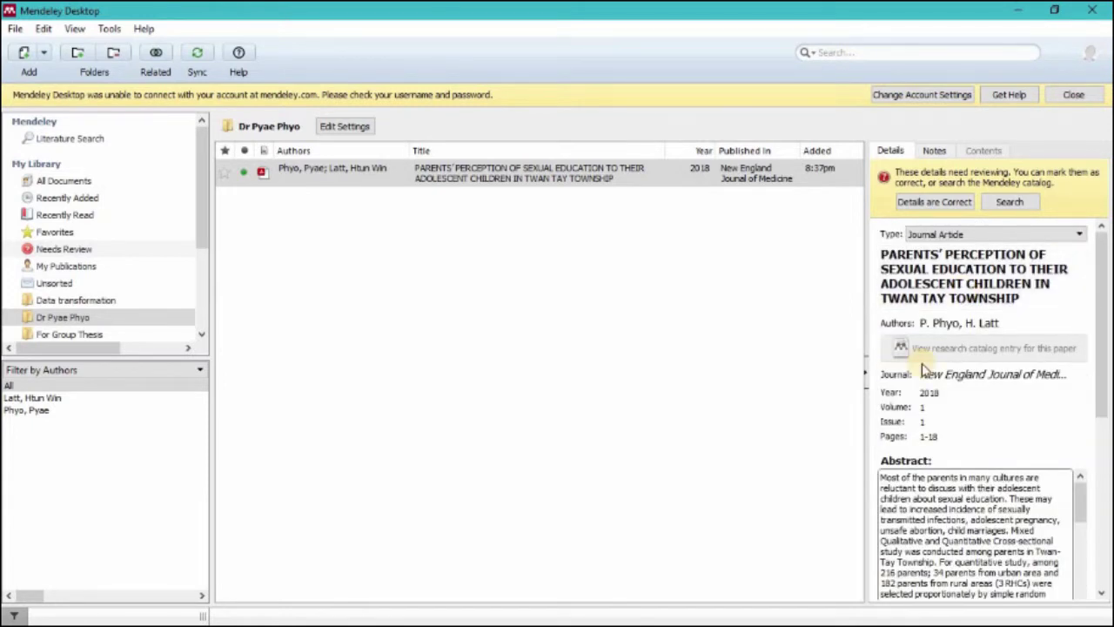
Step: Reselect the paper in the library to commit the abstract, leaving the title unchanged
{"action": "left_click", "coordinate": [320, 178]}
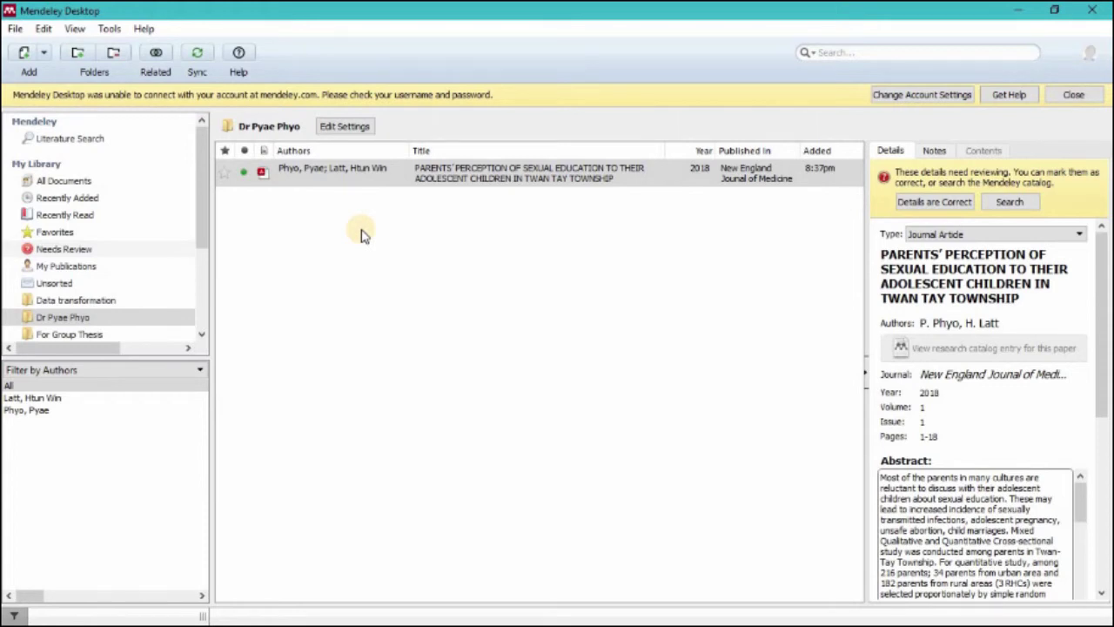
{"action": "left_click", "coordinate": [391, 183]}
{"action": "left_click", "coordinate": [957, 261]}
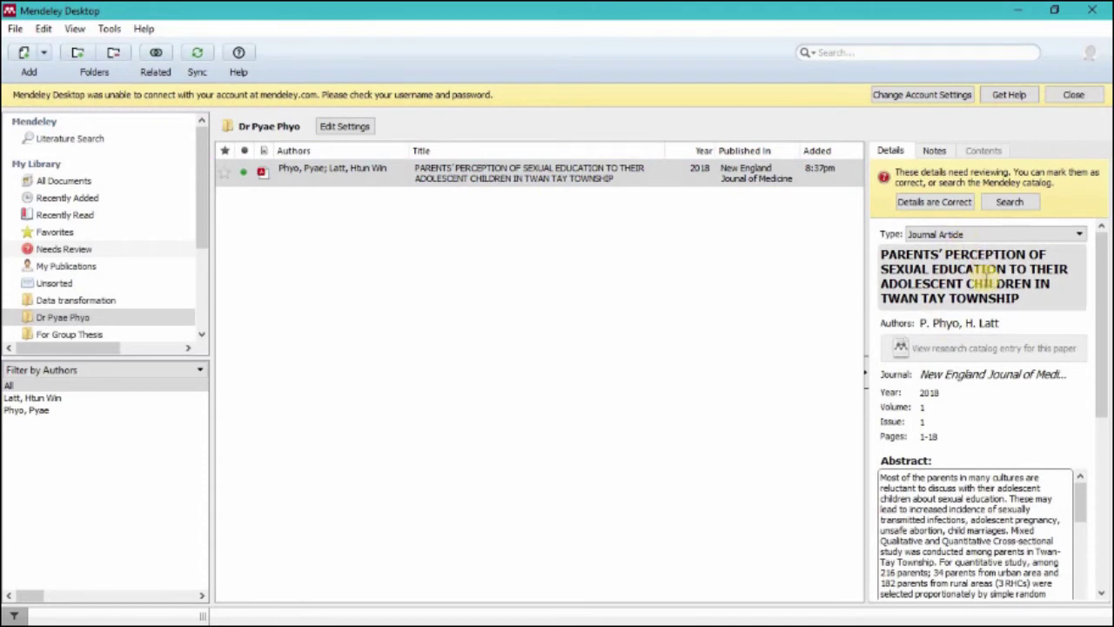
{"action": "left_click", "coordinate": [979, 539]}
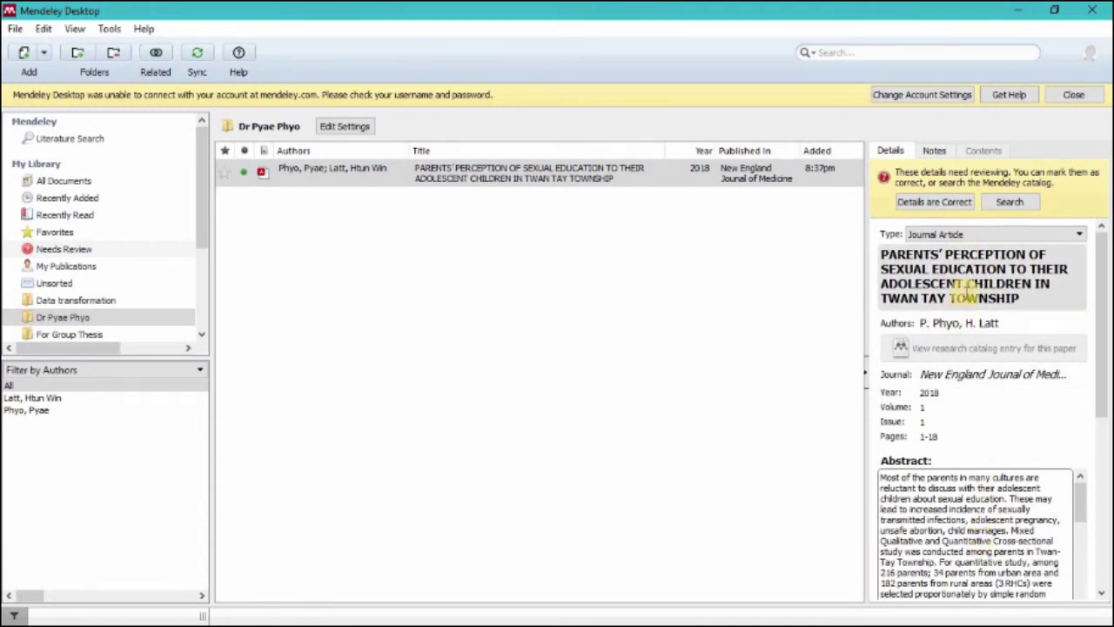